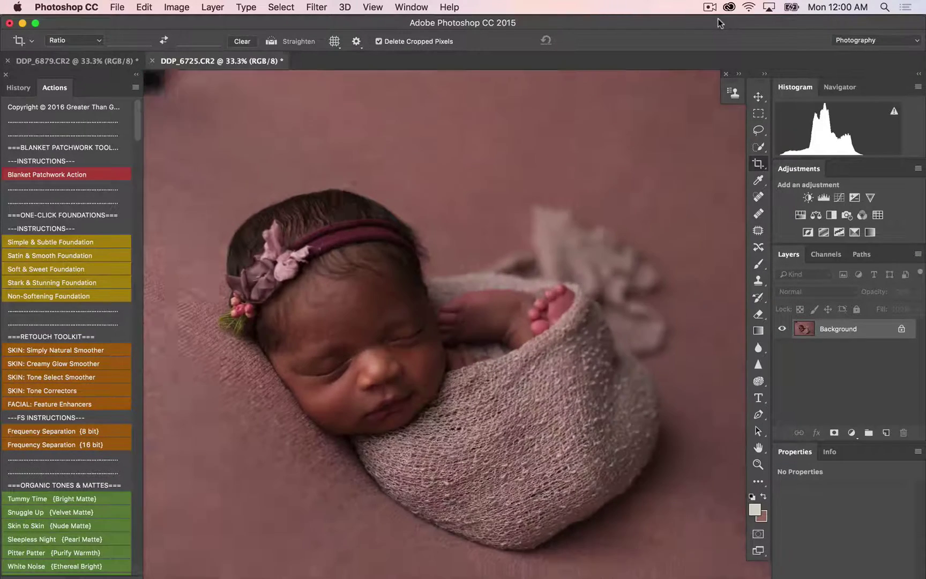
Clean up small blemishes on the baby's skin with the content-aware Spot Healing Brush at size 35
{"action": "key", "text": "super+plus"}
{"action": "key", "text": "super+plus"}
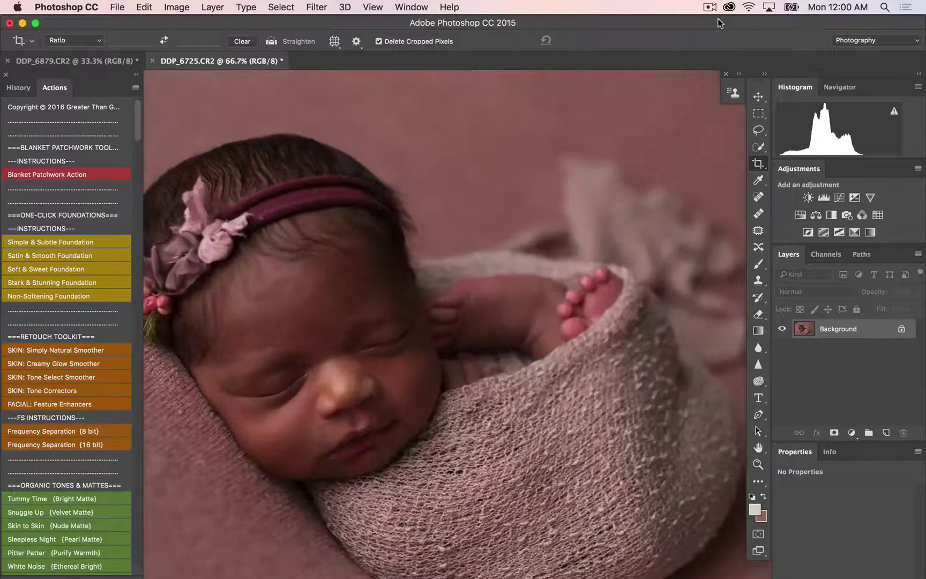
{"action": "key", "text": "j"}
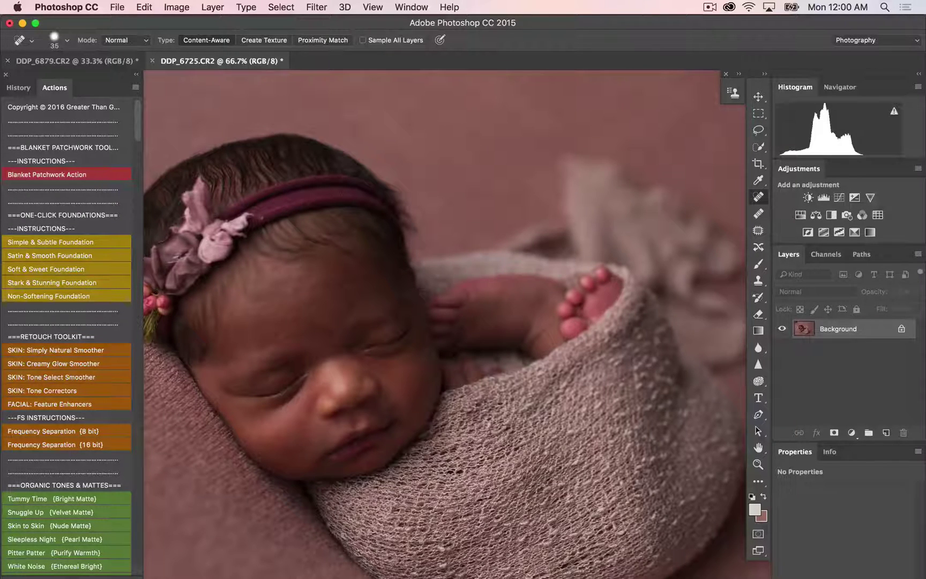
{"action": "key", "text": "super+minus"}
{"action": "key", "text": "super+minus"}
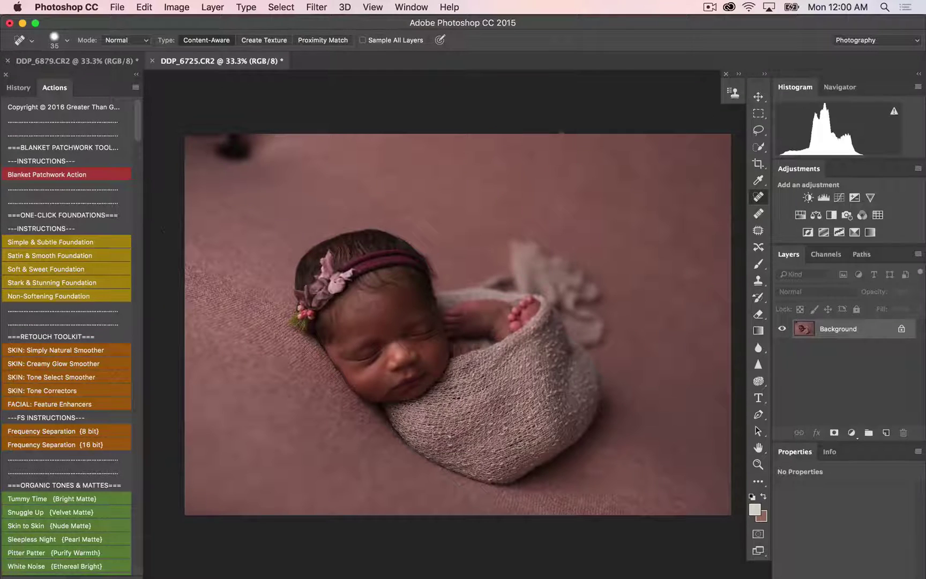
Select the dark spot in the photo's upper corner with a rectangular marquee and run the Blanket Patchwork Action on it
{"action": "left_click", "coordinate": [759, 115]}
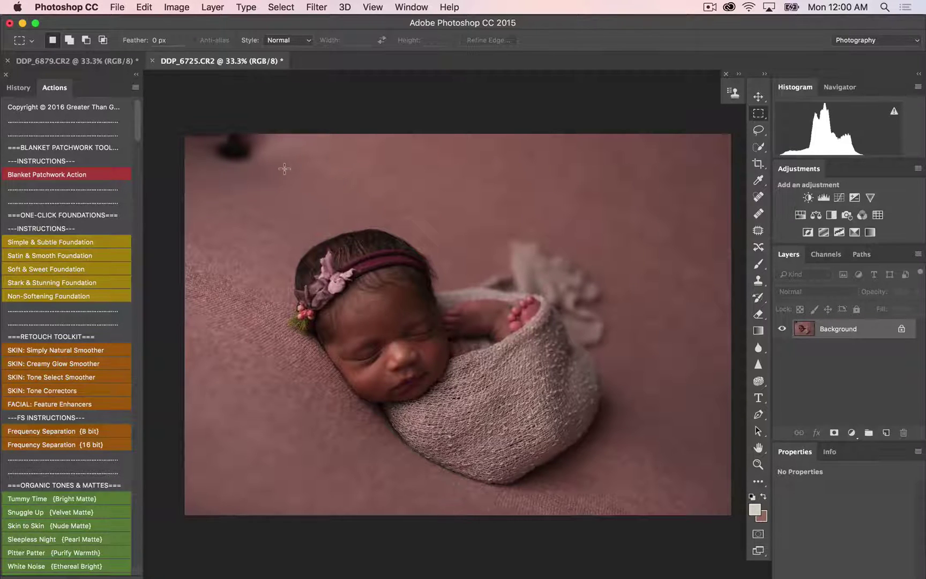
{"action": "left_click_drag", "start_coordinate": [285, 169], "coordinate": [160, 113]}
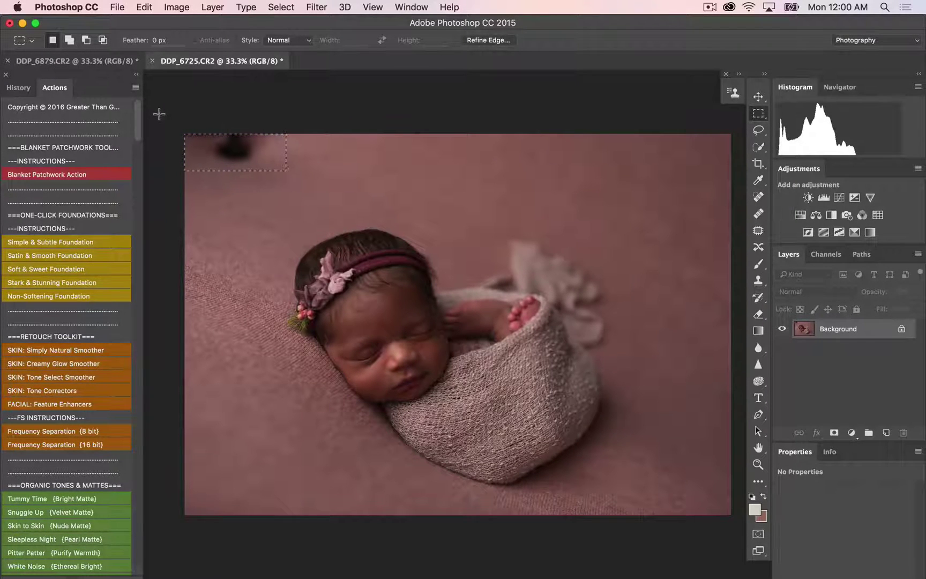
{"action": "left_click", "coordinate": [90, 173]}
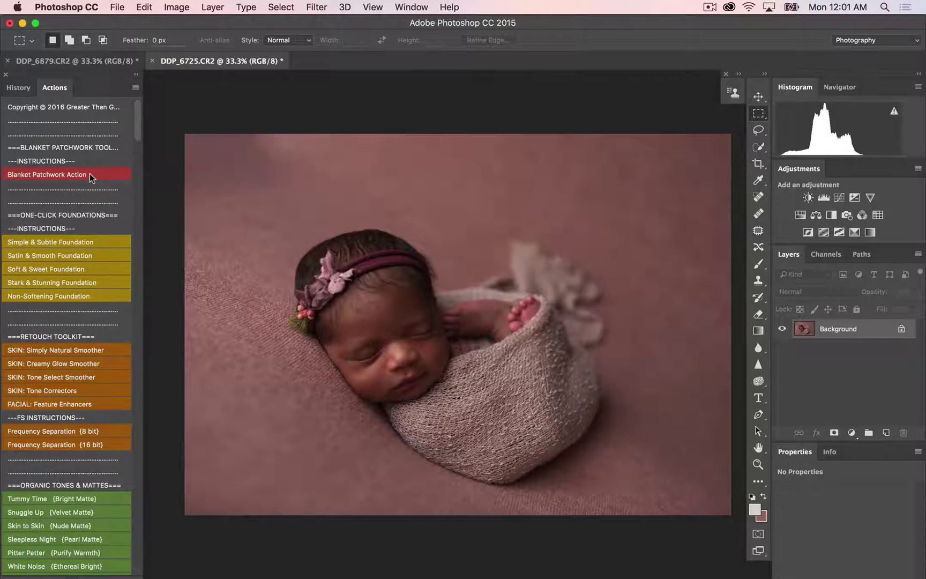
Run the Simple & Subtle Foundation action, set its group opacity to 51%, compare it on and off, and merge the layers
{"action": "left_click", "coordinate": [69, 242]}
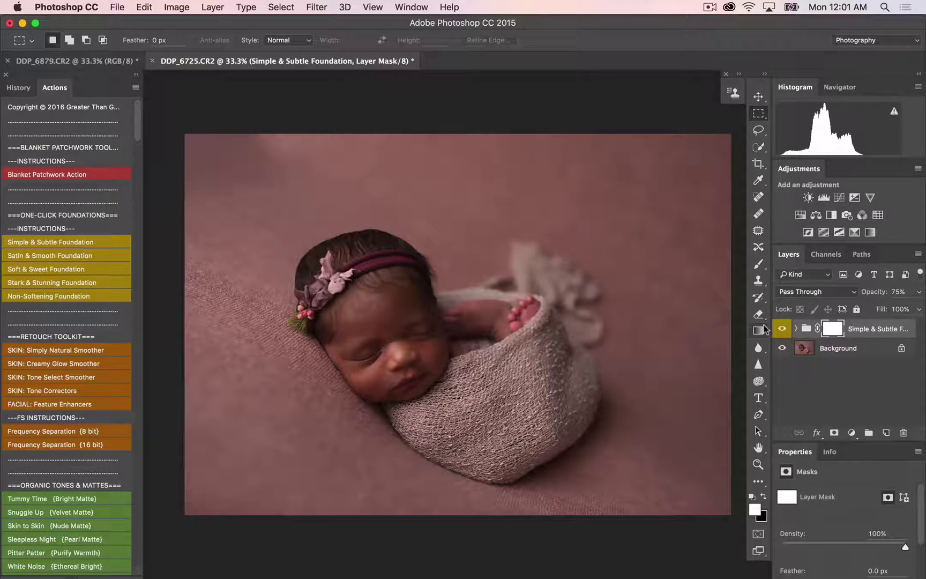
{"action": "left_click", "coordinate": [920, 292]}
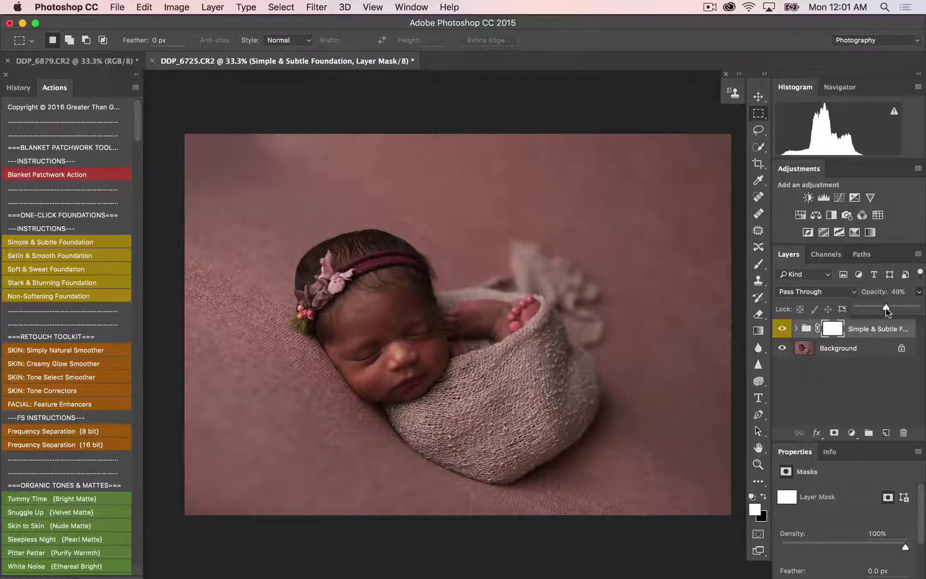
{"action": "left_click_drag", "start_coordinate": [887, 307], "coordinate": [887, 308]}
{"action": "key", "text": "super+equal"}
{"action": "key", "text": "super+equal"}
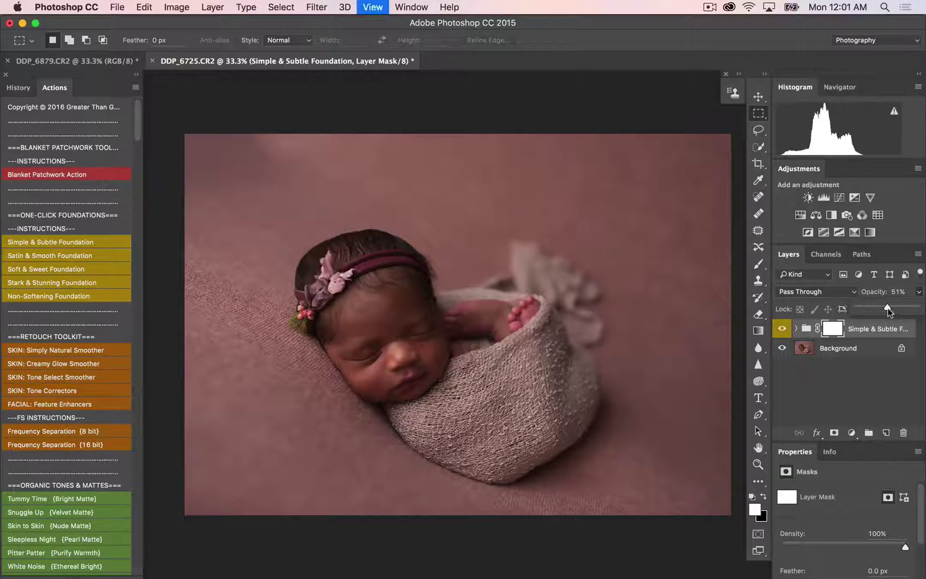
{"action": "left_click", "coordinate": [782, 329]}
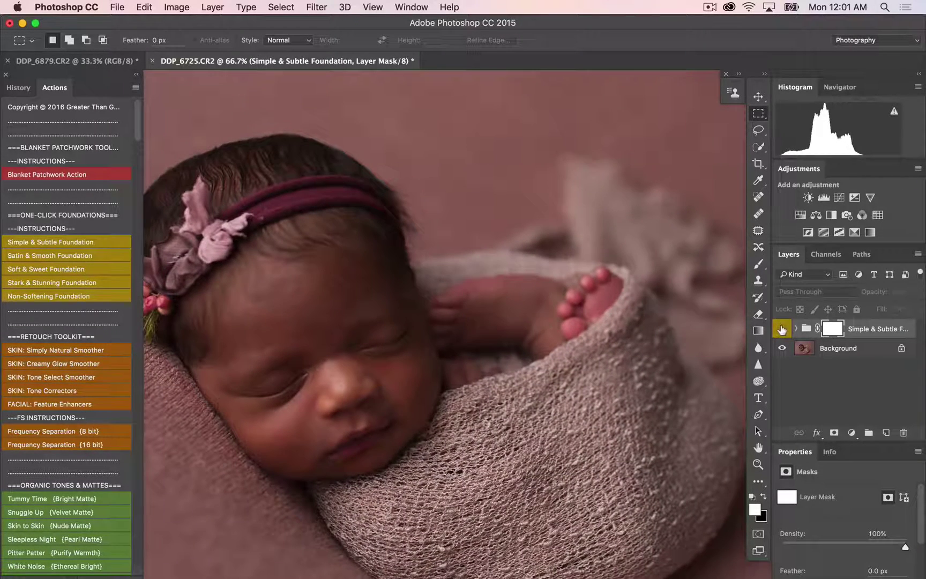
{"action": "left_click", "coordinate": [781, 329]}
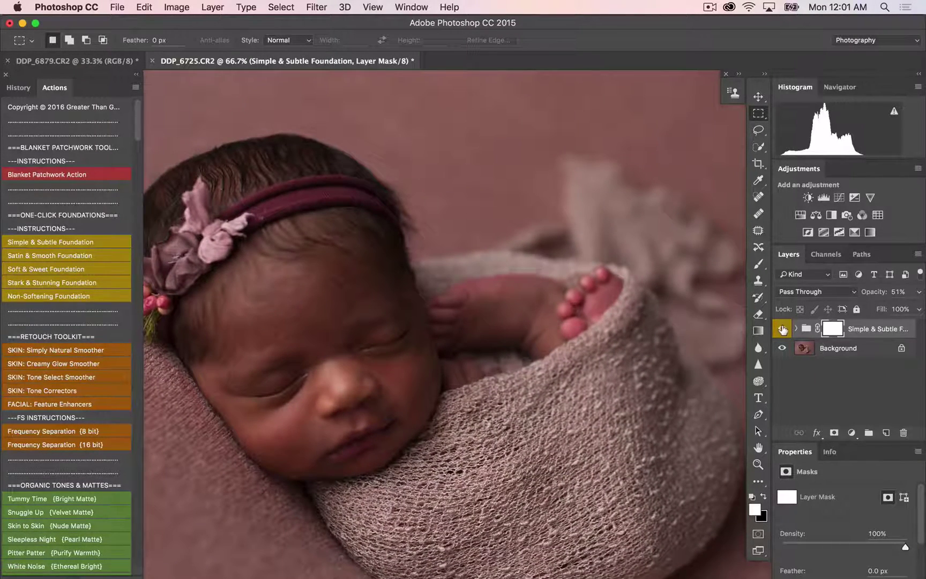
{"action": "key", "text": "super+shift+e"}
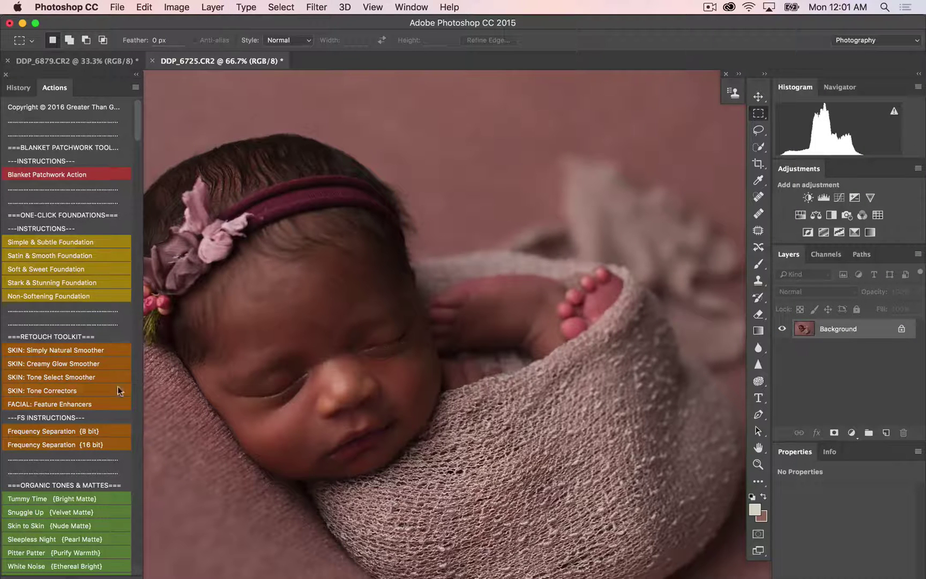
Run the SKIN: Tone Correctors action and paint white on the Reduce Red Splotches mask over the baby's forehead at 50% brush opacity
{"action": "left_click", "coordinate": [76, 392]}
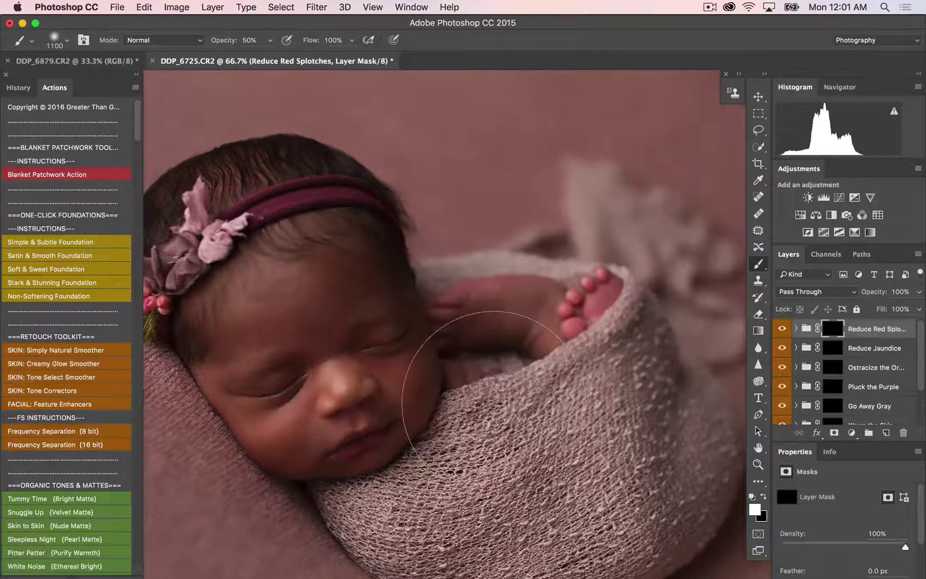
{"action": "key", "text": "bracketleft"}
{"action": "key", "text": "bracketleft"}
{"action": "key", "text": "bracketleft"}
{"action": "key", "text": "bracketleft"}
{"action": "key", "text": "bracketleft"}
{"action": "key", "text": "bracketleft"}
{"action": "key", "text": "bracketleft"}
{"action": "key", "text": "bracketleft"}
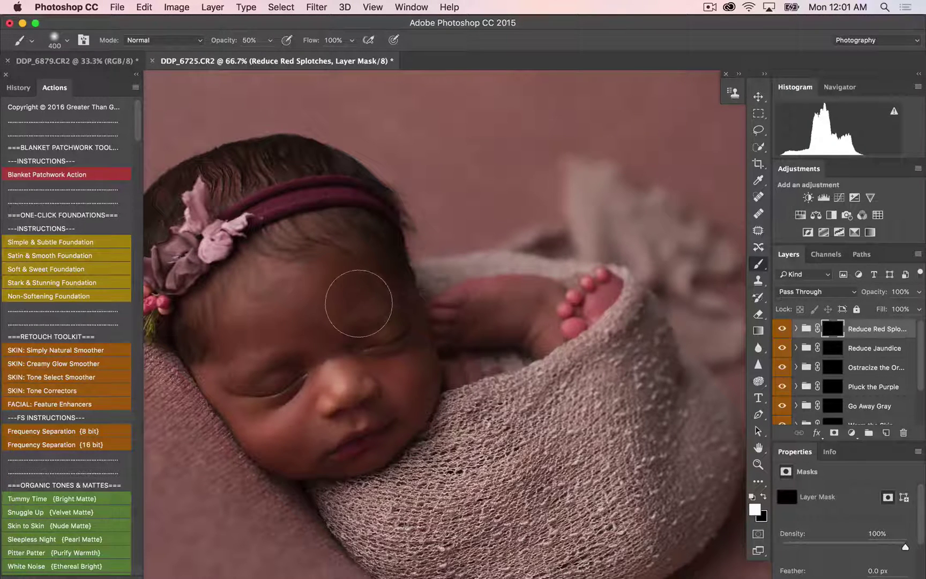
{"action": "key", "text": "bracketright"}
{"action": "mouse_move", "coordinate": [334, 281]}
{"action": "left_mouse_down"}
{"action": "mouse_move", "coordinate": [313, 327]}
{"action": "mouse_move", "coordinate": [258, 329]}
{"action": "mouse_move", "coordinate": [313, 330]}
{"action": "left_mouse_up"}
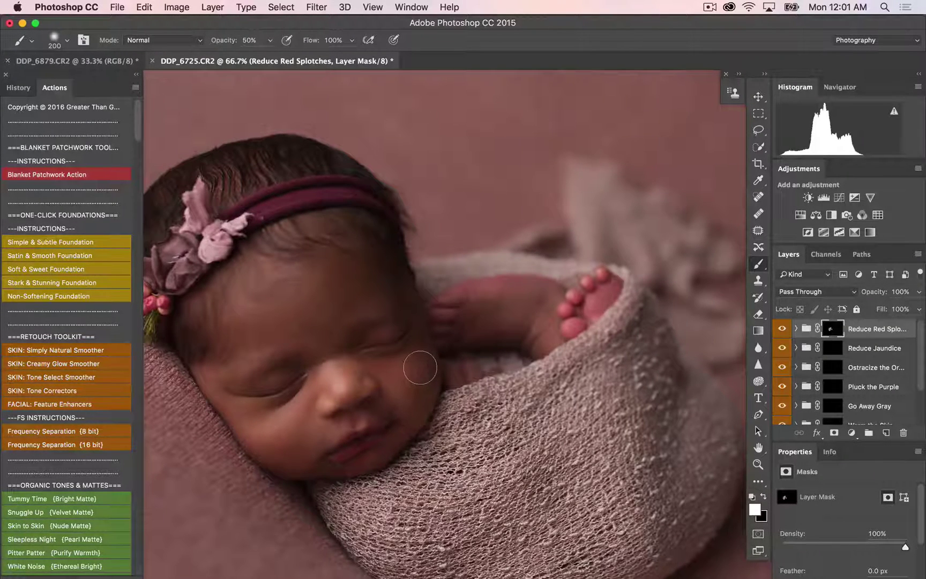
Refine the Reduce Red Splotches mask on smaller areas of the face with the brush reduced to size 90
{"action": "key", "text": "bracketleft"}
{"action": "key", "text": "bracketleft"}
{"action": "key", "text": "bracketleft"}
{"action": "key", "text": "bracketleft"}
{"action": "key", "text": "bracketleft"}
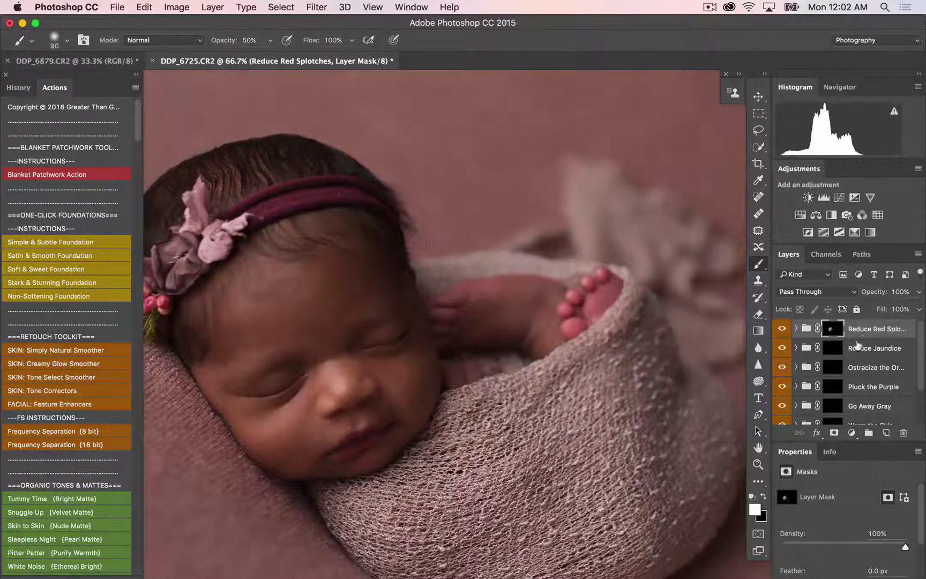
Paint on the Go Away Gray mask around the baby's mouth with a size 125 brush at 30% opacity
{"action": "left_click", "coordinate": [833, 406]}
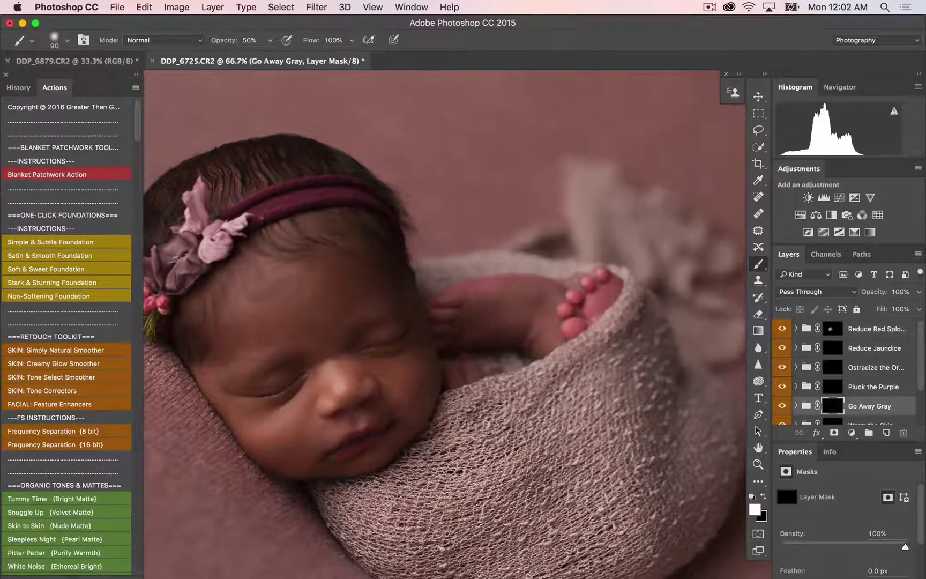
{"action": "key", "text": "super+plus"}
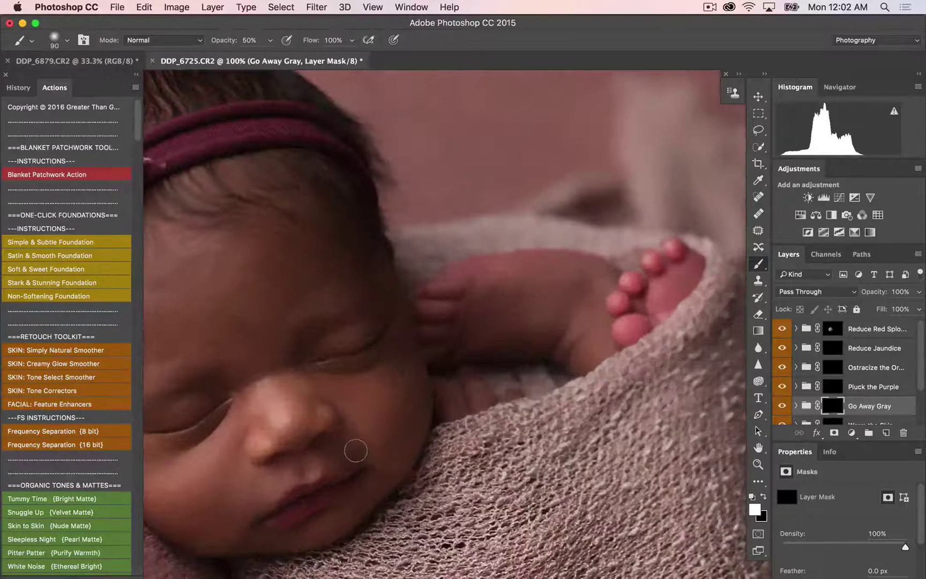
{"action": "key", "text": "bracketright"}
{"action": "key", "text": "bracketright"}
{"action": "right_click", "coordinate": [343, 510]}
{"action": "key", "text": "Escape"}
{"action": "key", "text": "F12"}
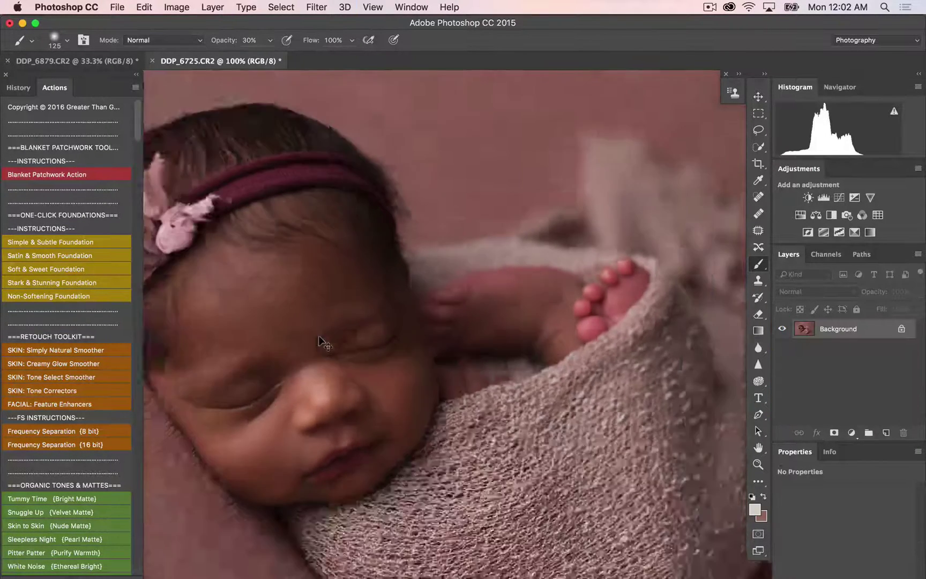
{"action": "key", "text": "super+minus"}
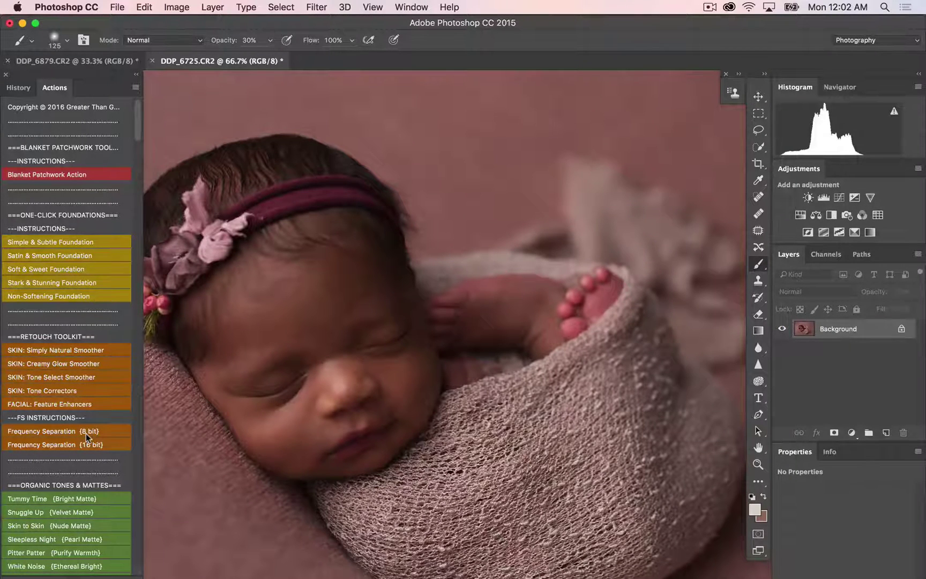
{"action": "key", "text": "super+z"}
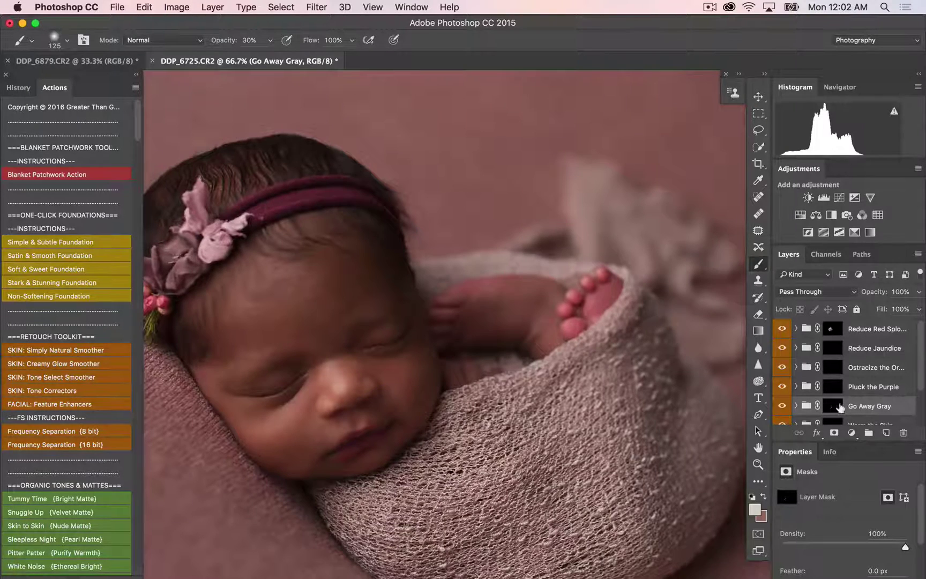
Paint black on the Go Away Gray mask over the lower cheek beside the mouth to remove the effect there
{"action": "left_click", "coordinate": [833, 406]}
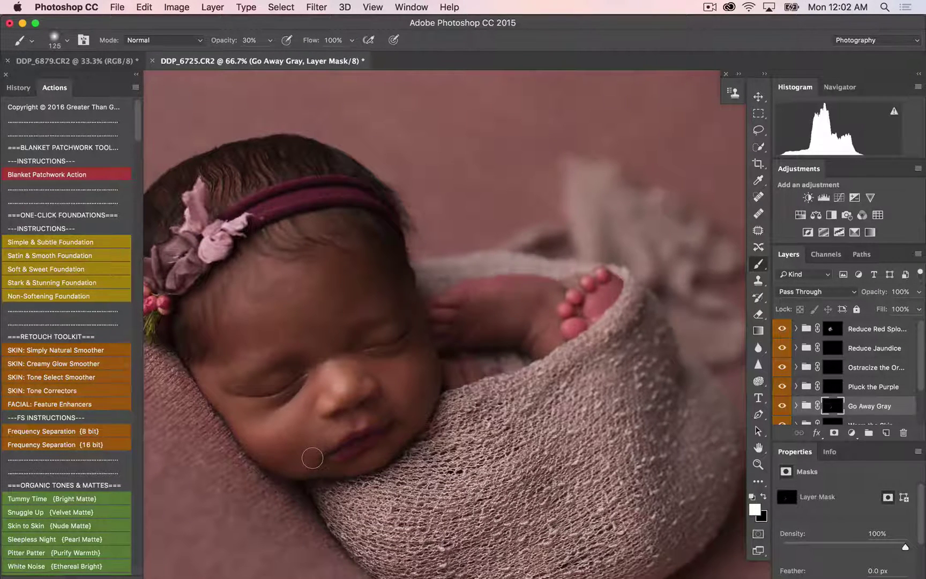
{"action": "key", "text": "x"}
{"action": "mouse_move", "coordinate": [310, 458]}
{"action": "left_mouse_down"}
{"action": "mouse_move", "coordinate": [300, 469]}
{"action": "mouse_move", "coordinate": [307, 458]}
{"action": "left_mouse_up"}
Paint white on the Reduce Red Splotches mask over the lower cheek beside the mouth and merge the layers
{"action": "left_click", "coordinate": [834, 329]}
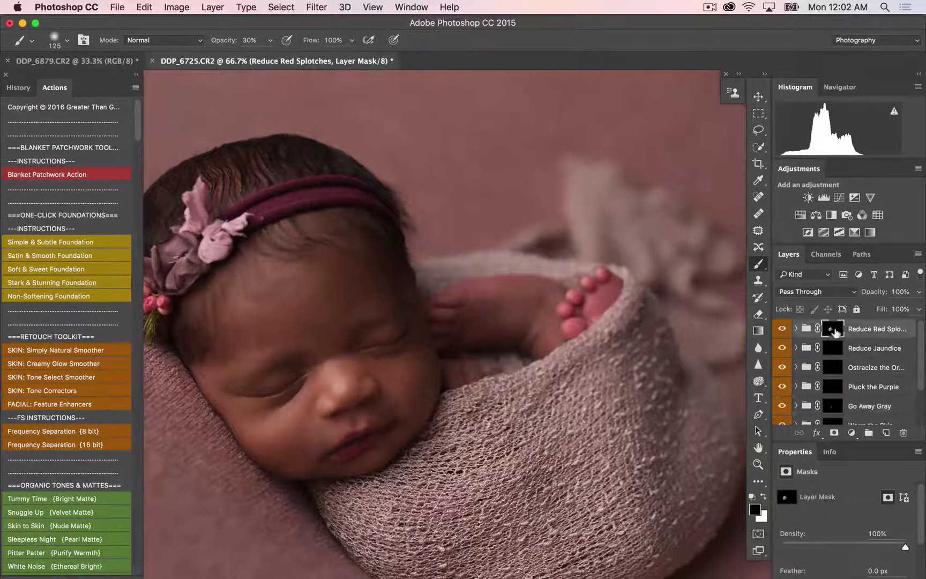
{"action": "key", "text": "x"}
{"action": "mouse_move", "coordinate": [311, 454]}
{"action": "left_mouse_down"}
{"action": "mouse_move", "coordinate": [291, 463]}
{"action": "mouse_move", "coordinate": [302, 459]}
{"action": "left_mouse_up"}
{"action": "key", "text": "super+shift+e"}
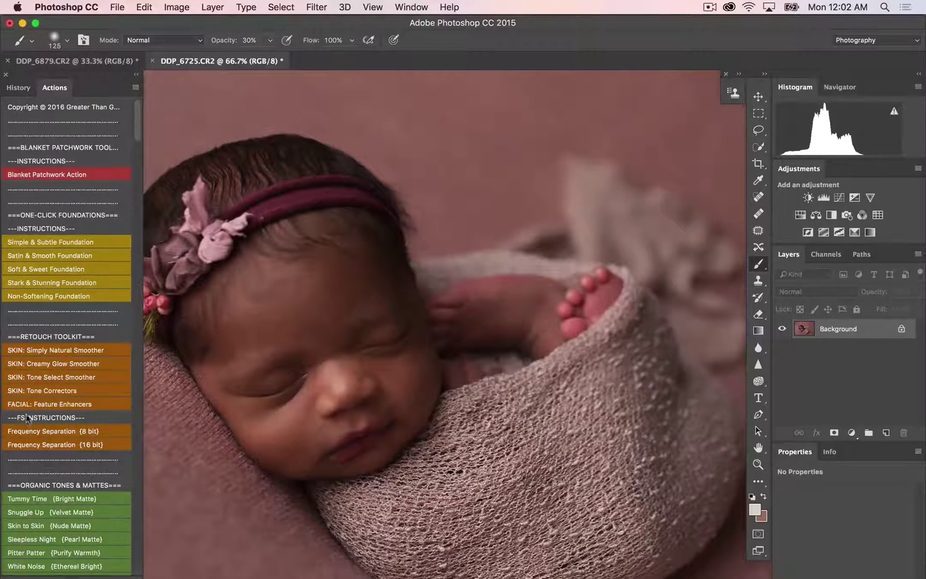
Run the FACIAL: Feature Enhancers action, paint the lashes on the Lash Enhancer mask with a size 20 brush at 30% opacity, and compare the effect
{"action": "left_click", "coordinate": [76, 403]}
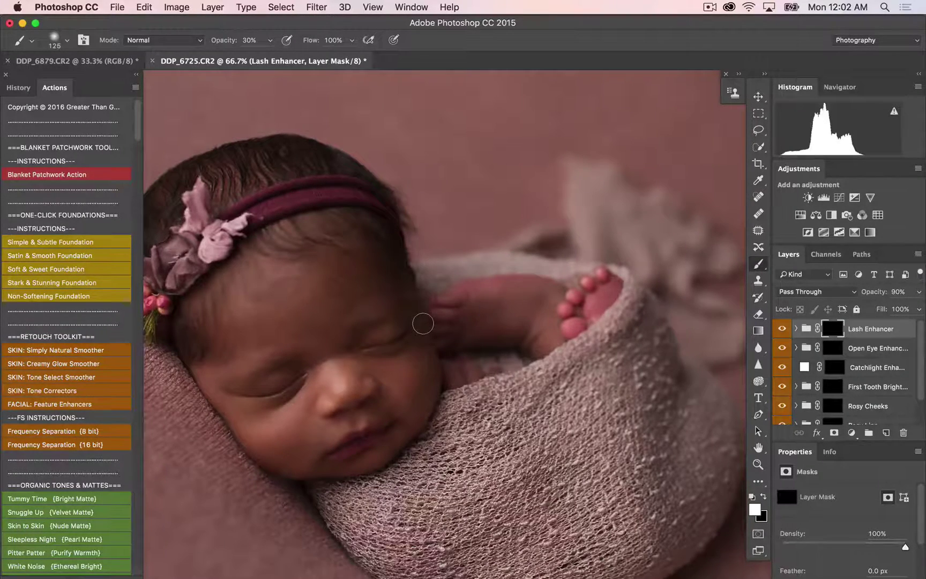
{"action": "key", "text": "super+plus"}
{"action": "key", "text": "bracketleft"}
{"action": "key", "text": "bracketleft"}
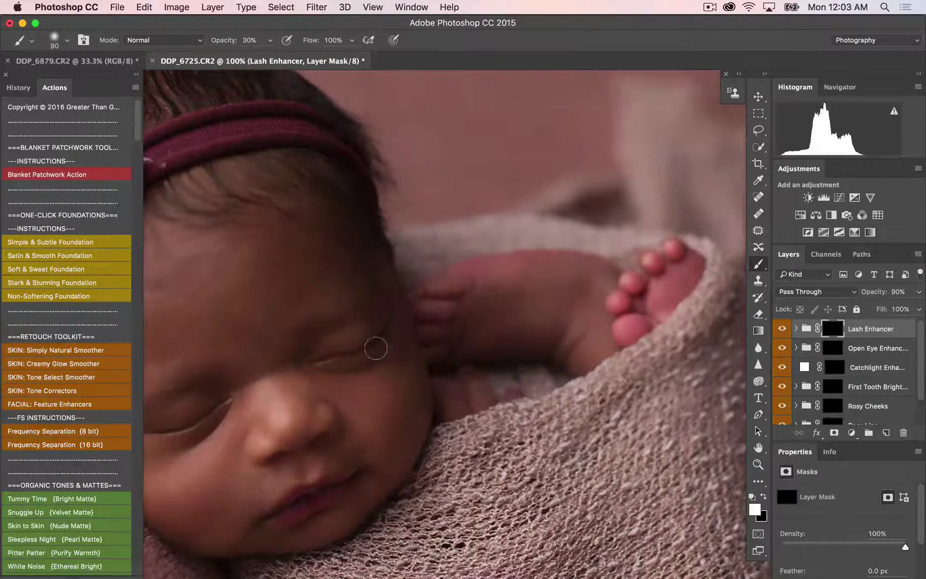
{"action": "key", "text": "bracketleft"}
{"action": "key", "text": "bracketleft"}
{"action": "key", "text": "bracketleft"}
{"action": "key", "text": "bracketleft"}
{"action": "key", "text": "bracketleft"}
{"action": "key", "text": "bracketleft"}
{"action": "key", "text": "bracketleft"}
{"action": "key", "text": "bracketleft"}
{"action": "key", "text": "bracketleft"}
{"action": "key", "text": "bracketleft"}
{"action": "left_click", "coordinate": [783, 330]}
{"action": "left_click", "coordinate": [783, 329]}
Paint both cheeks on the Rosy Cheeks mask with a size 300 brush at 30% opacity
{"action": "left_click", "coordinate": [834, 406]}
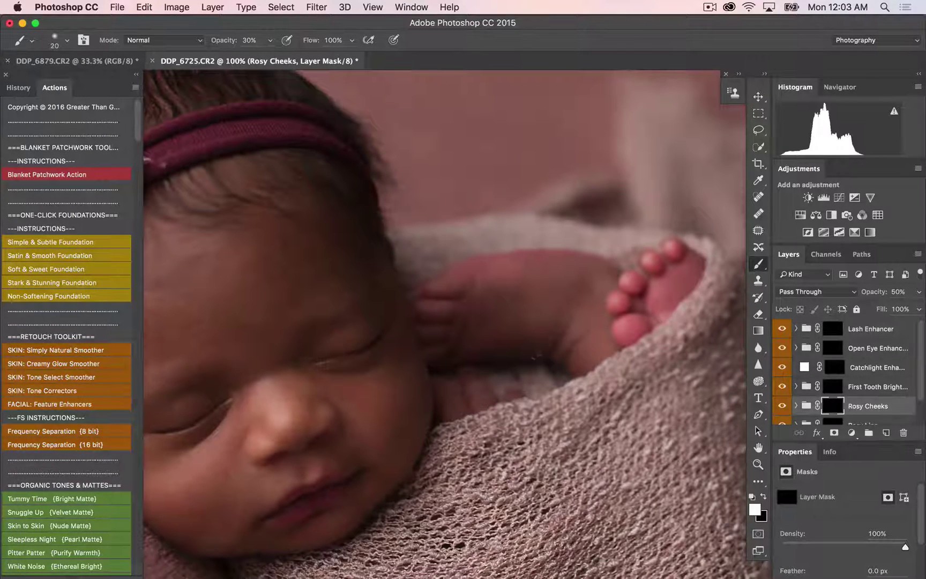
{"action": "key", "text": "bracketright"}
{"action": "key", "text": "bracketright"}
{"action": "key", "text": "bracketright"}
{"action": "key", "text": "bracketright"}
{"action": "key", "text": "bracketright"}
{"action": "key", "text": "bracketright"}
{"action": "key", "text": "bracketright"}
{"action": "key", "text": "bracketright"}
{"action": "key", "text": "bracketright"}
{"action": "key", "text": "bracketright"}
{"action": "key", "text": "bracketright"}
{"action": "key", "text": "bracketright"}
{"action": "key", "text": "bracketright"}
{"action": "key", "text": "bracketright"}
{"action": "key", "text": "bracketright"}
{"action": "key", "text": "bracketright"}
{"action": "key", "text": "bracketright"}
{"action": "key", "text": "bracketright"}
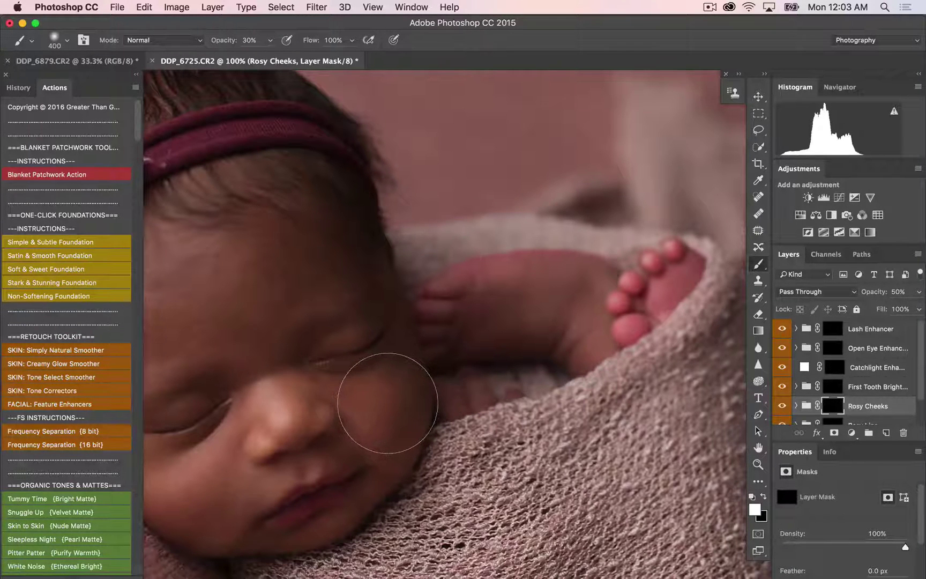
{"action": "key", "text": "bracketleft"}
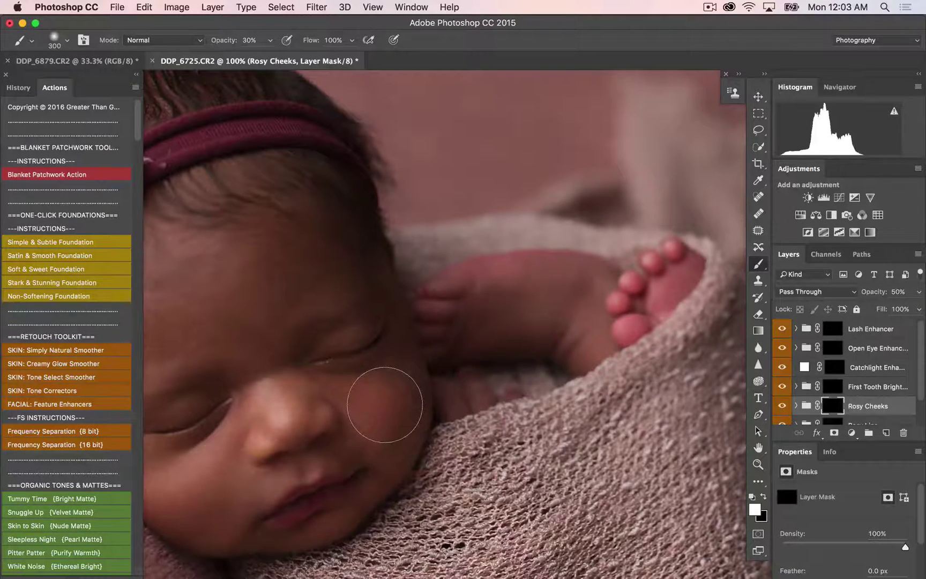
{"action": "left_click_drag", "start_coordinate": [385, 405], "coordinate": [372, 444]}
{"action": "left_click_drag", "start_coordinate": [207, 487], "coordinate": [181, 487]}
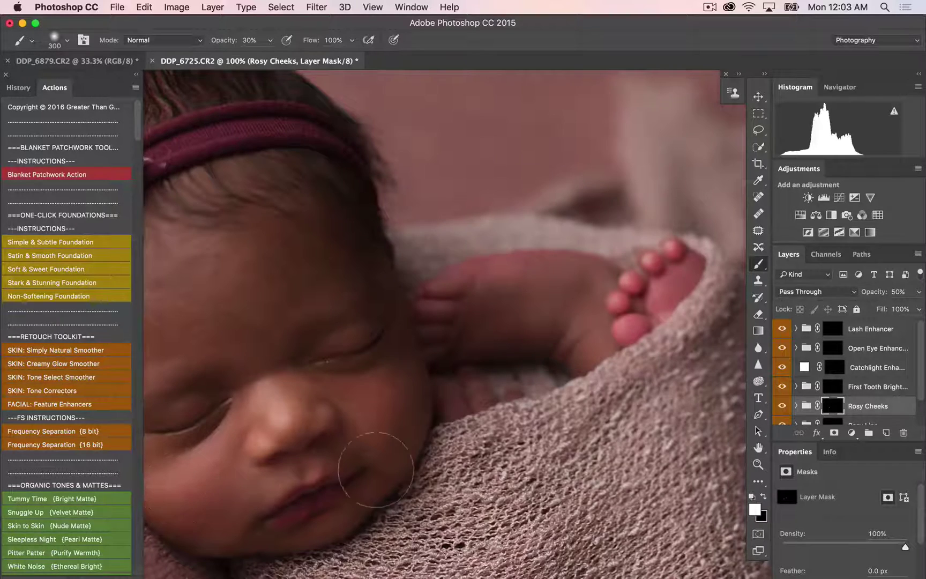
Paint the baby's lips on the Rosy Lips mask with a size 70 brush at 20% opacity
{"action": "key", "text": "super+minus"}
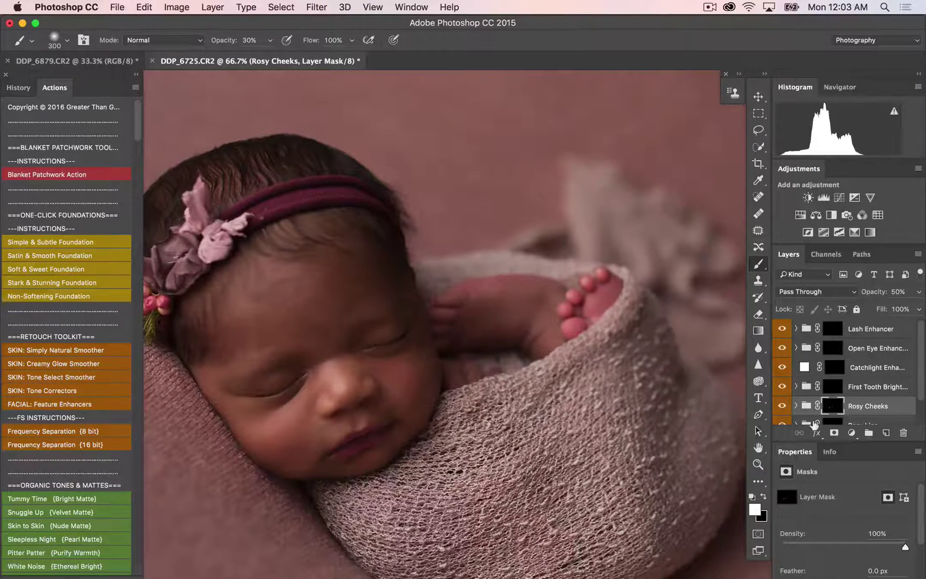
{"action": "scroll", "coordinate": [837, 400], "scroll_direction": "down", "scroll_amount": 2}
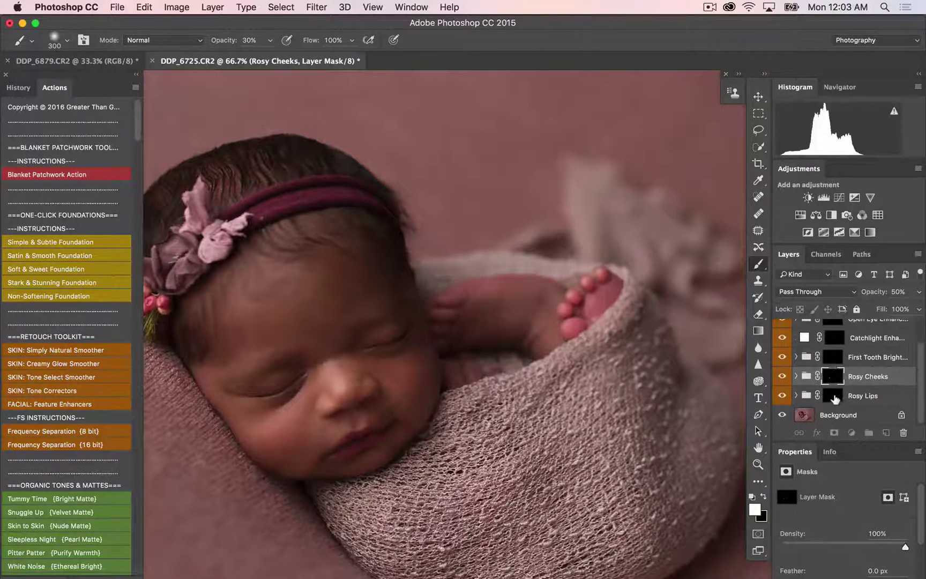
{"action": "left_click", "coordinate": [834, 398]}
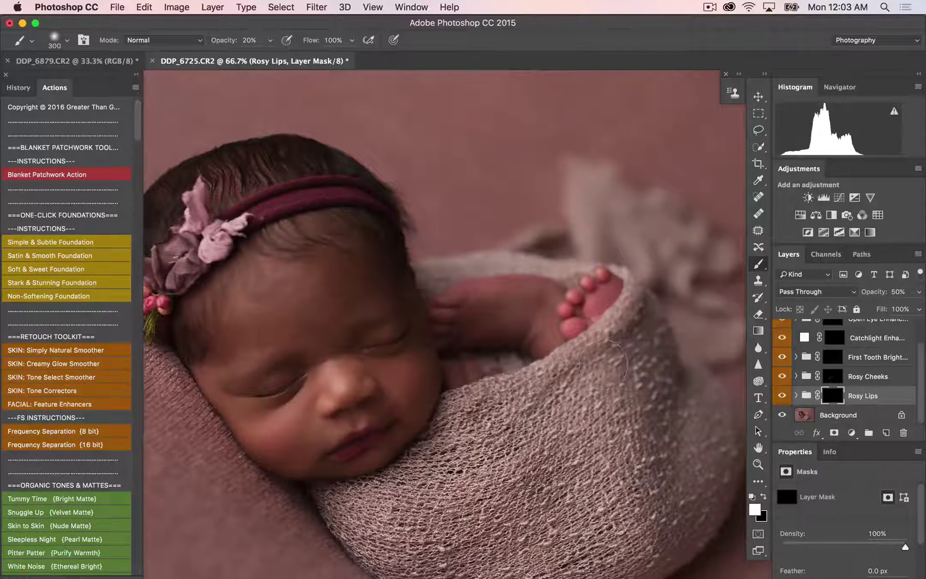
{"action": "key", "text": "2"}
{"action": "key", "text": "bracketleft"}
{"action": "key", "text": "bracketleft"}
{"action": "key", "text": "bracketleft"}
{"action": "key", "text": "bracketleft"}
{"action": "key", "text": "bracketleft"}
{"action": "key", "text": "bracketleft"}
{"action": "key", "text": "bracketleft"}
{"action": "key", "text": "bracketleft"}
{"action": "key", "text": "bracketleft"}
{"action": "left_click_drag", "start_coordinate": [364, 440], "coordinate": [342, 451]}
{"action": "left_click_drag", "start_coordinate": [395, 426], "coordinate": [378, 431]}
Lower the opacity of the Rosy Cheeks group and merge all visible layers into the background
{"action": "key", "text": "super+plus"}
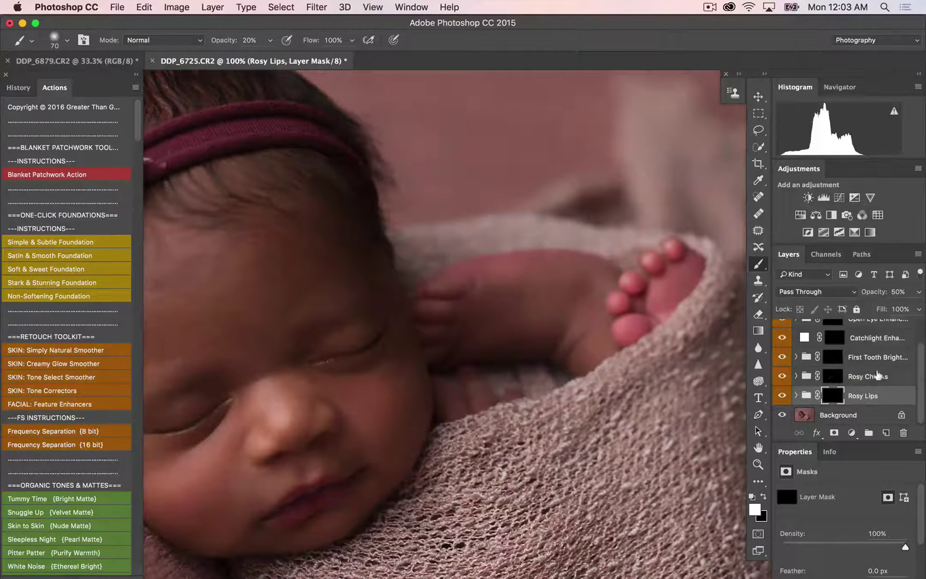
{"action": "left_click", "coordinate": [876, 377]}
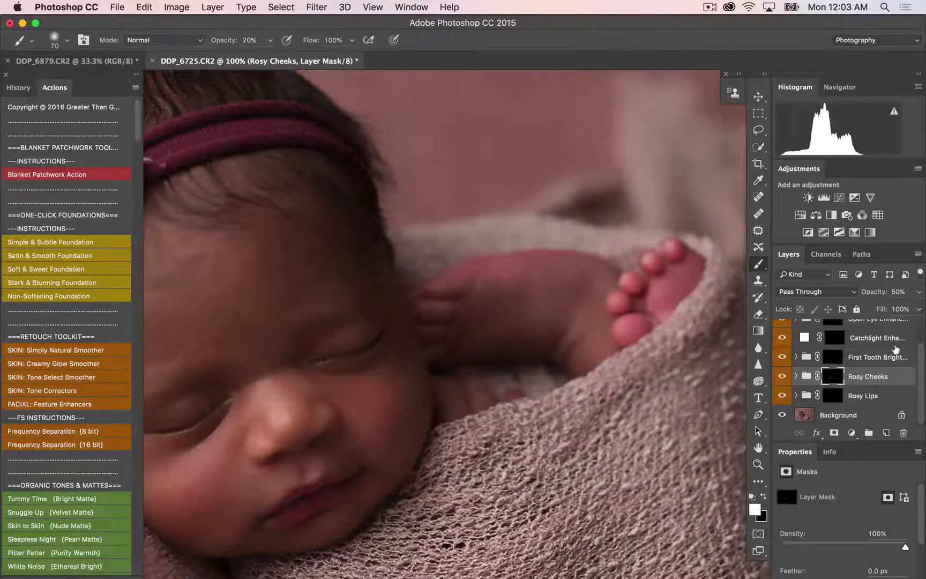
{"action": "left_click_drag", "start_coordinate": [919, 291], "coordinate": [870, 310]}
{"action": "key", "text": "super+shift+e"}
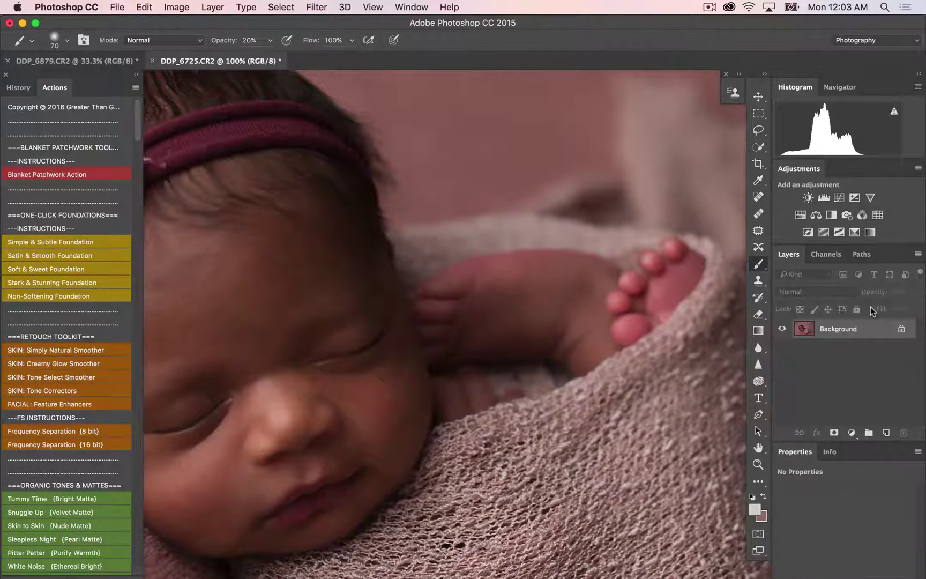
Run the Tummy Time {Bright Matte} action, reduce its group opacity to 52%, and merge the layers
{"action": "key", "text": "super+minus"}
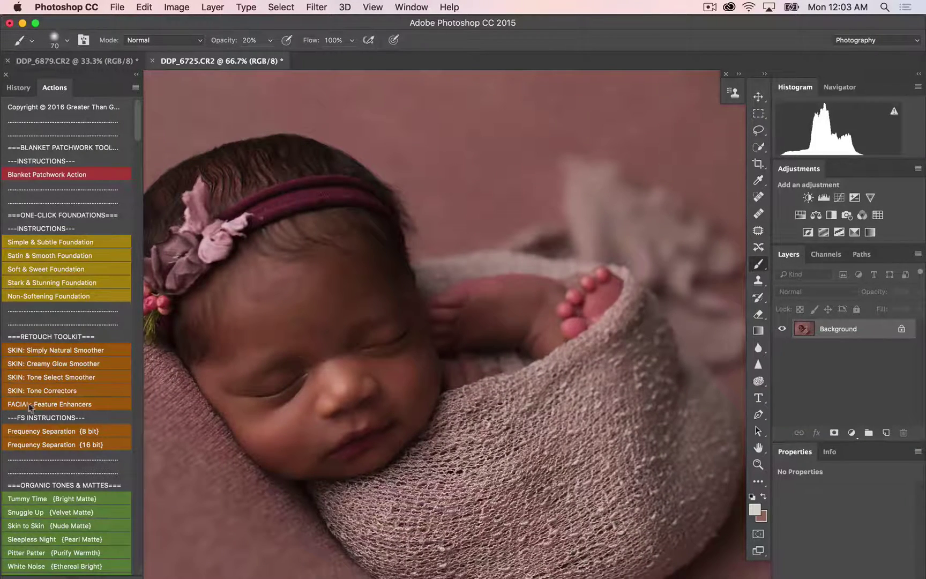
{"action": "scroll", "coordinate": [44, 424], "scroll_direction": "down", "scroll_amount": 5}
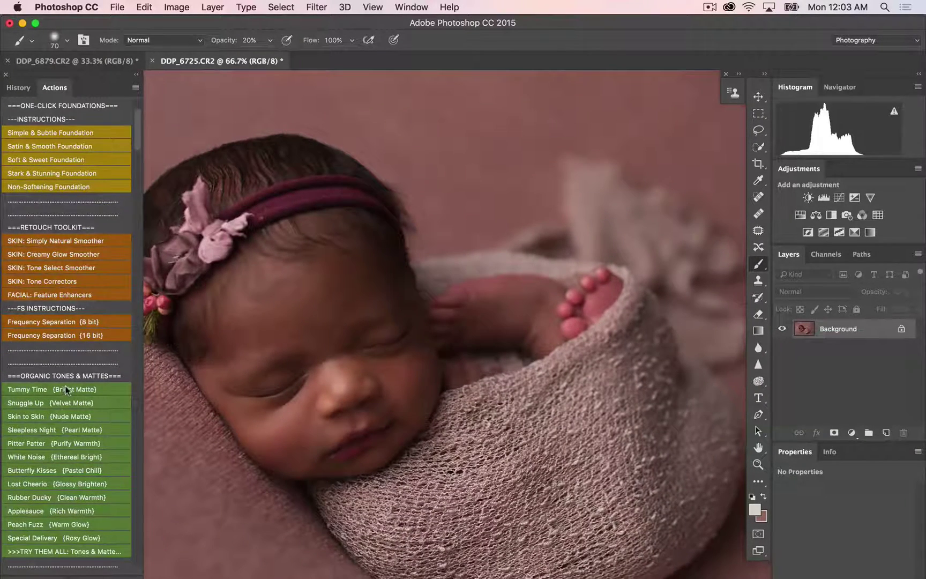
{"action": "left_click", "coordinate": [63, 388]}
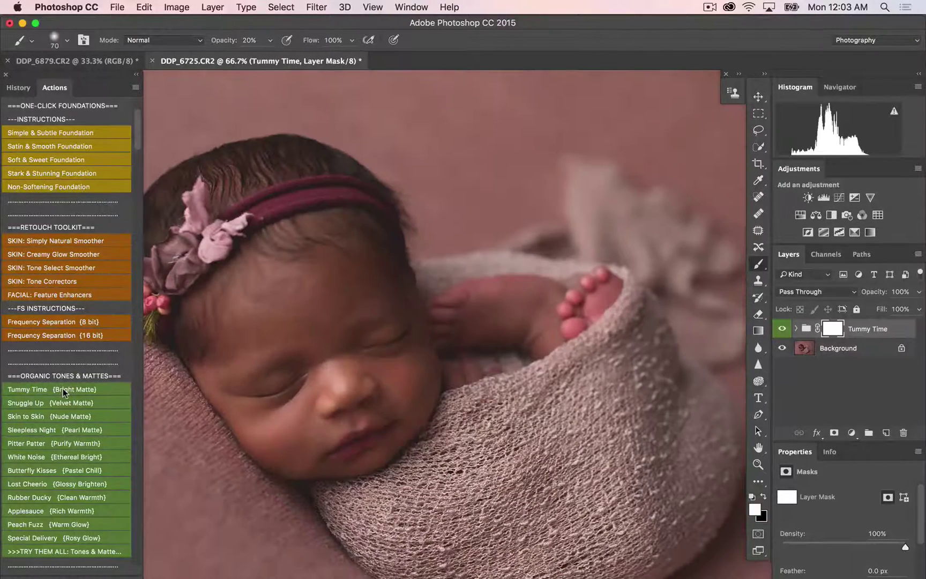
{"action": "key", "text": "super+minus"}
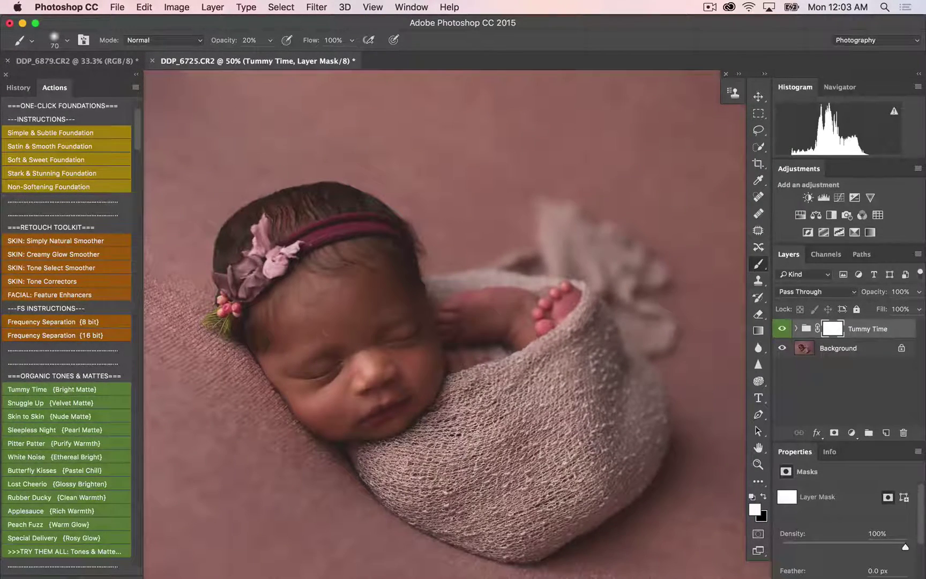
{"action": "left_click", "coordinate": [919, 291]}
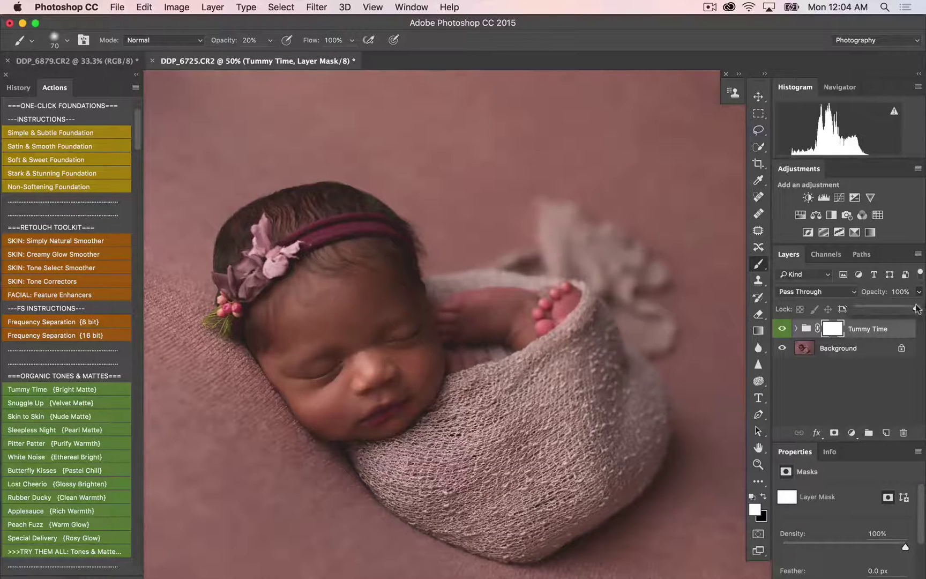
{"action": "left_click_drag", "start_coordinate": [916, 308], "coordinate": [898, 311]}
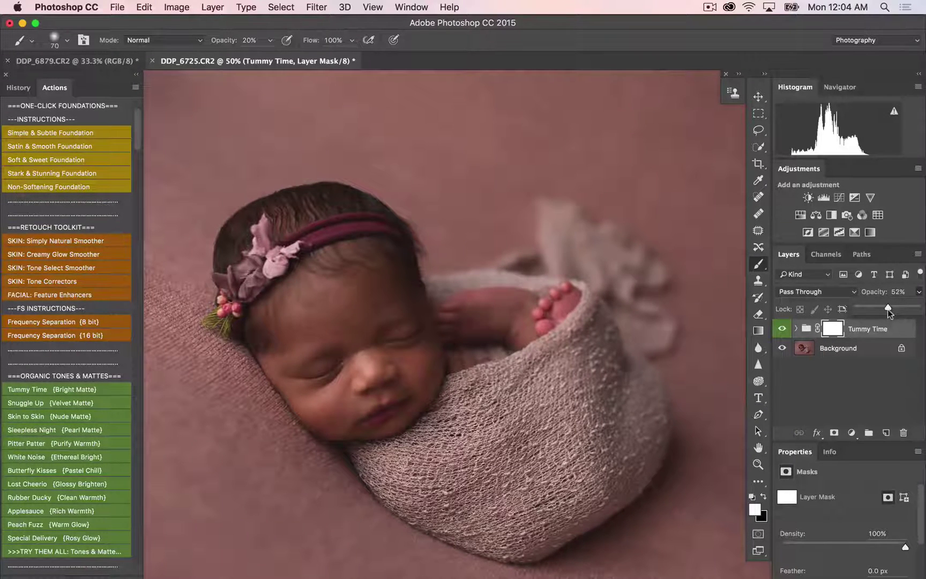
{"action": "left_click_drag", "start_coordinate": [887, 309], "coordinate": [889, 309]}
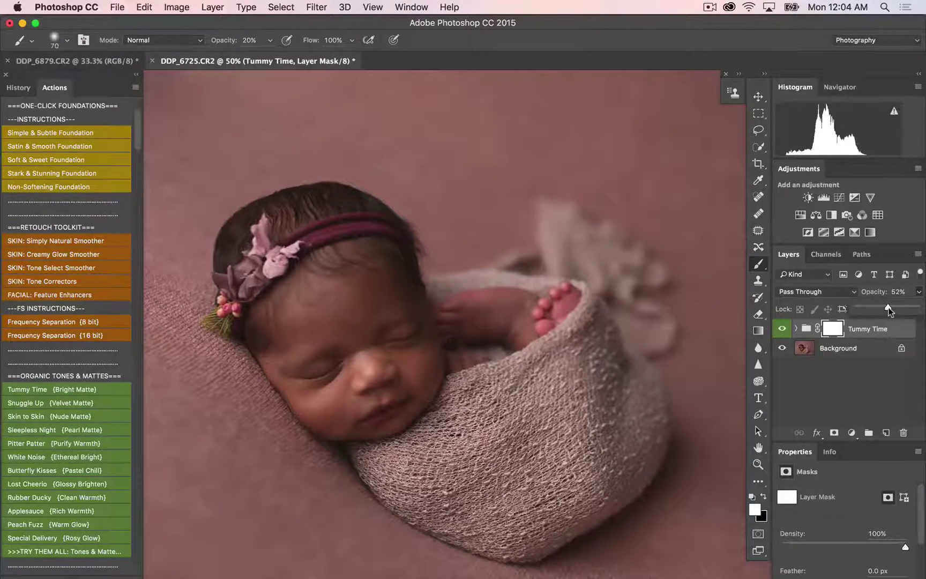
{"action": "key", "text": "shift+super+e"}
Run the Underexposure Corrector action, compare its effect, lower its opacity to 2%, and merge it into the background
{"action": "key", "text": "super+minus"}
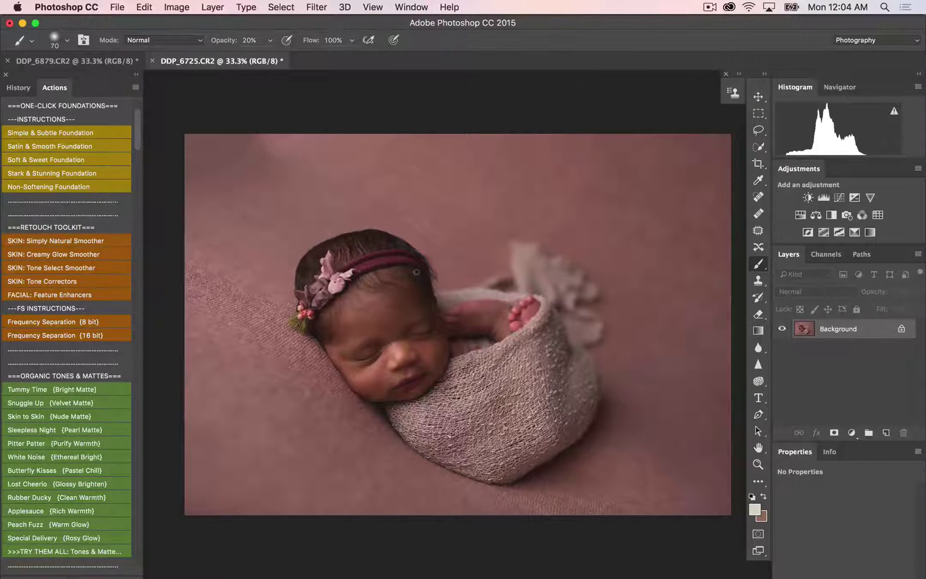
{"action": "scroll", "coordinate": [63, 367], "scroll_direction": "down", "scroll_amount": 6}
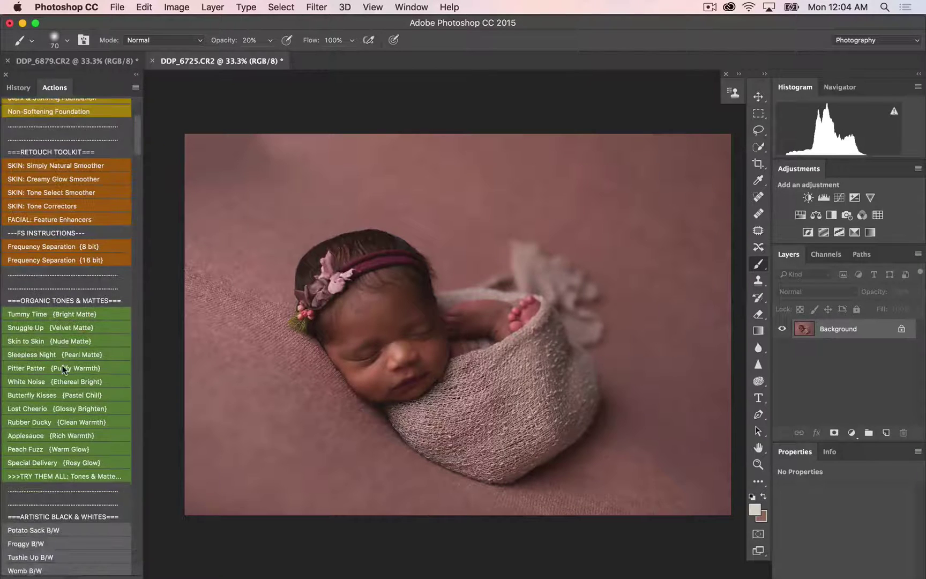
{"action": "scroll", "coordinate": [62, 366], "scroll_direction": "down", "scroll_amount": 5}
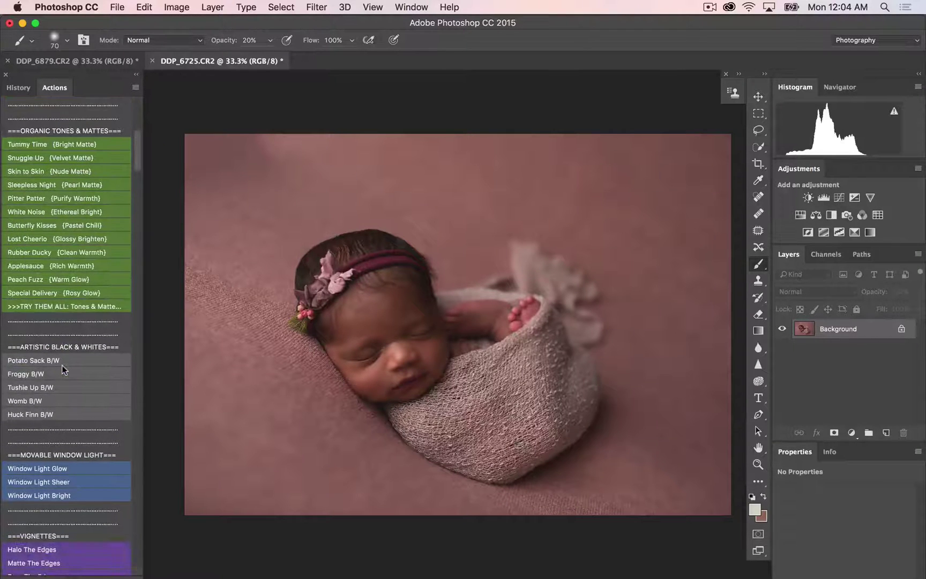
{"action": "scroll", "coordinate": [62, 364], "scroll_direction": "down", "scroll_amount": 7}
{"action": "scroll", "coordinate": [61, 365], "scroll_direction": "down", "scroll_amount": 8}
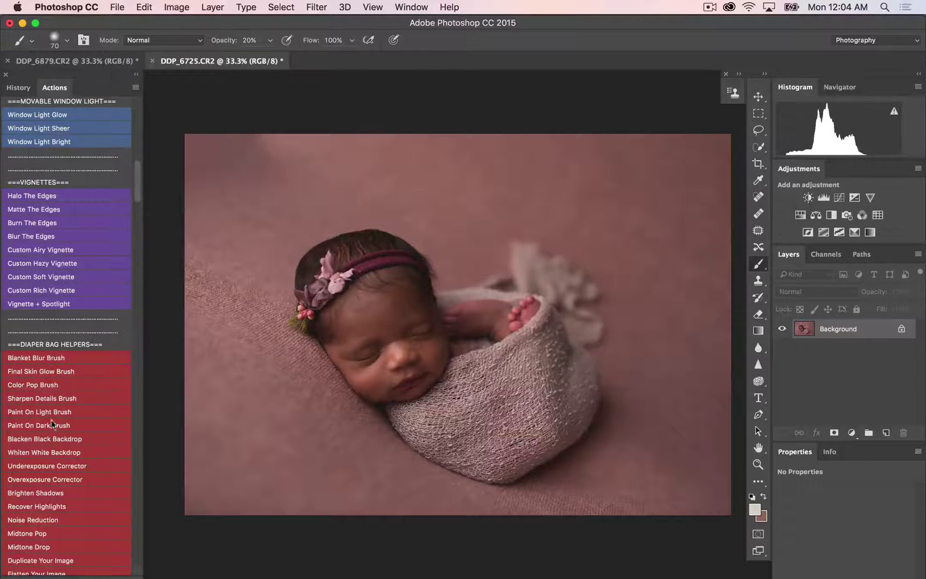
{"action": "left_click", "coordinate": [58, 465]}
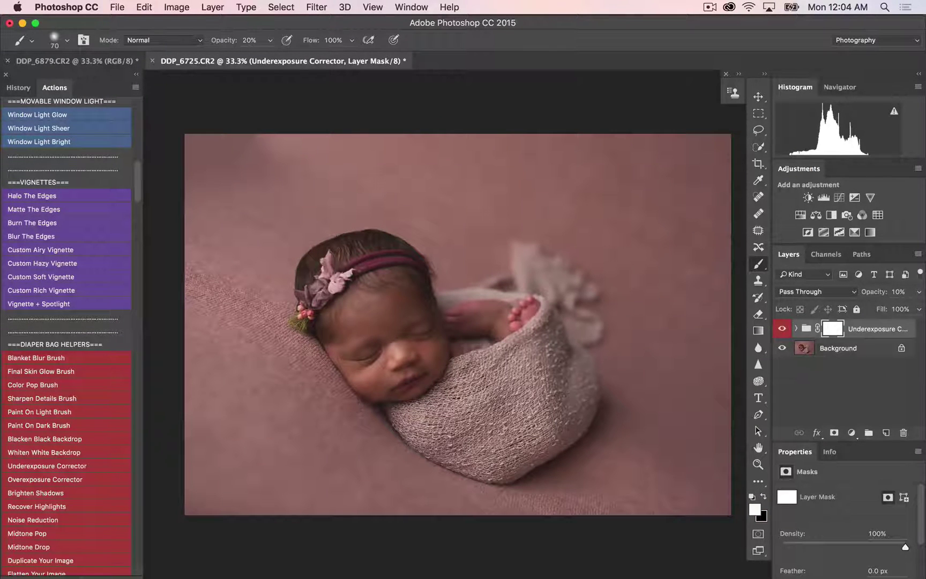
{"action": "left_click", "coordinate": [783, 328]}
{"action": "left_click", "coordinate": [782, 328]}
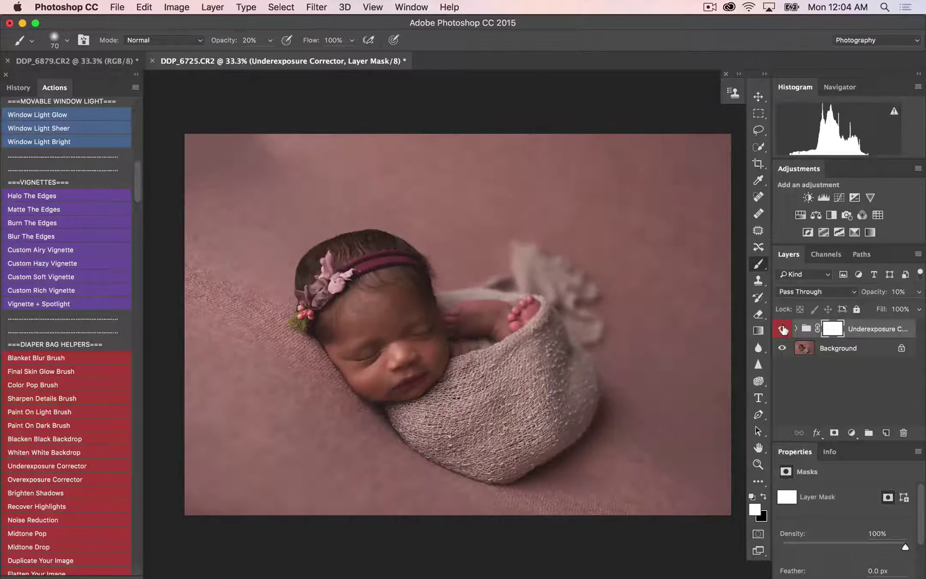
{"action": "left_click", "coordinate": [918, 294]}
{"action": "left_click_drag", "start_coordinate": [864, 309], "coordinate": [859, 309]}
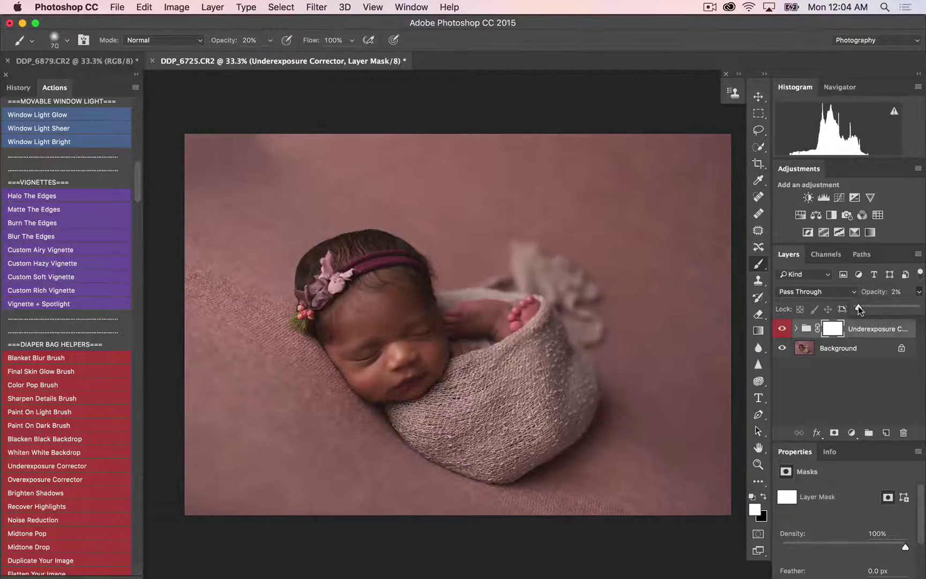
{"action": "key", "text": "BackSpace"}
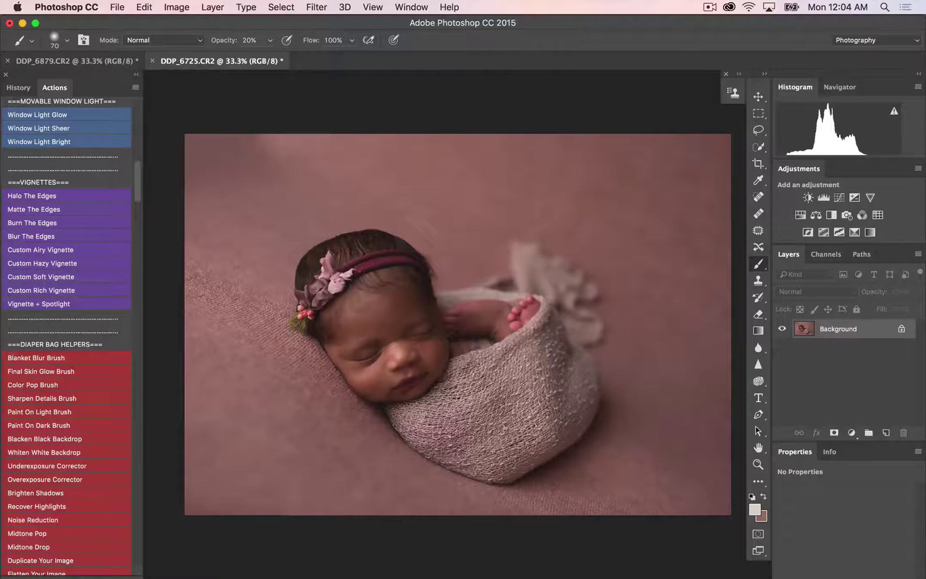
On a duplicate layer, even out the upper-left backdrop with a sampled backdrop colour and a size 1200 brush at 30% opacity, then merge down
{"action": "scroll", "coordinate": [55, 232], "scroll_direction": "up", "scroll_amount": 1}
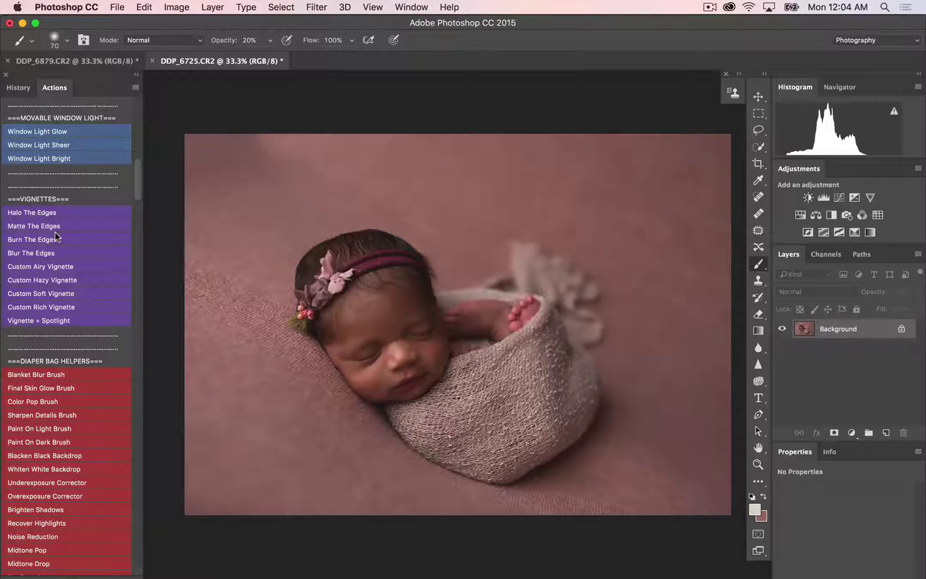
{"action": "left_click", "coordinate": [55, 235]}
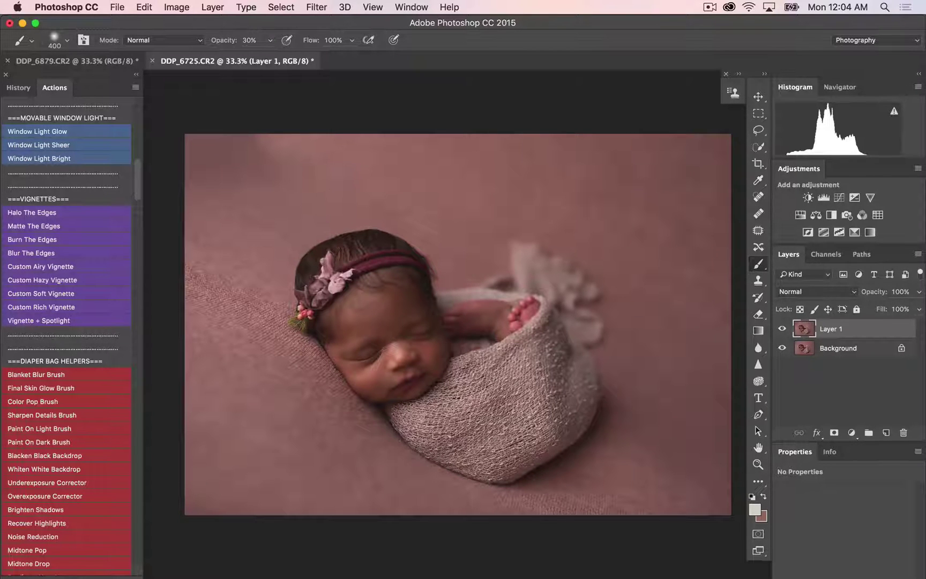
{"action": "left_click", "coordinate": [325, 175], "text": "alt"}
{"action": "key", "text": "bracketright"}
{"action": "key", "text": "bracketright"}
{"action": "key", "text": "bracketright"}
{"action": "key", "text": "bracketright"}
{"action": "key", "text": "bracketright"}
{"action": "key", "text": "bracketright"}
{"action": "key", "text": "bracketright"}
{"action": "key", "text": "bracketright"}
{"action": "key", "text": "bracketright"}
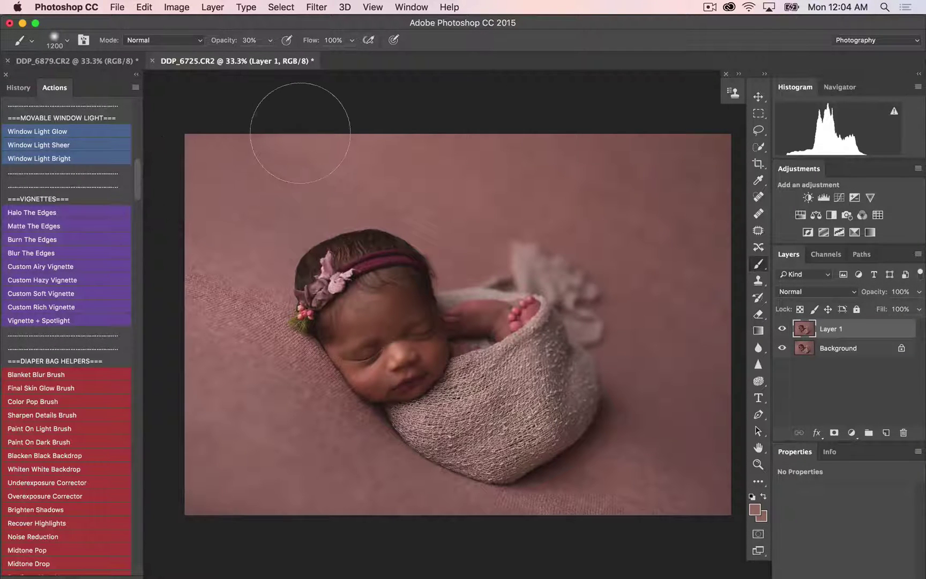
{"action": "key", "text": "super+e"}
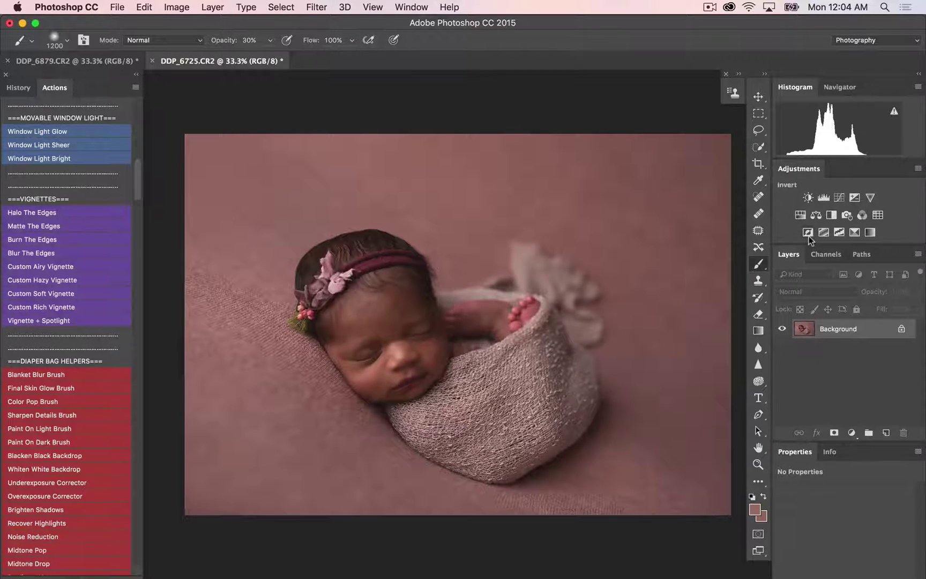
Brighten the image by raising the RGB curve on a Curves adjustment layer, and merge it down
{"action": "left_click", "coordinate": [840, 197]}
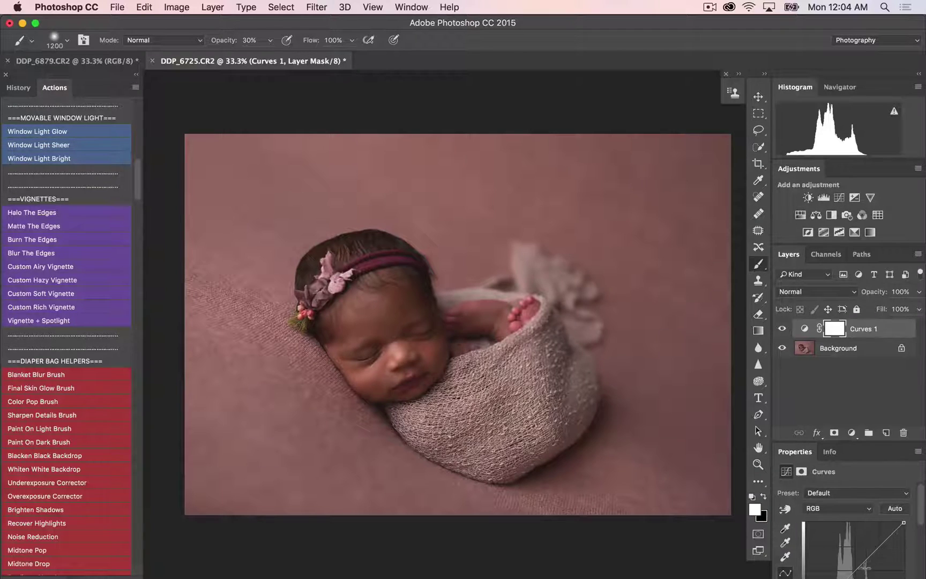
{"action": "left_click_drag", "start_coordinate": [852, 571], "coordinate": [857, 562]}
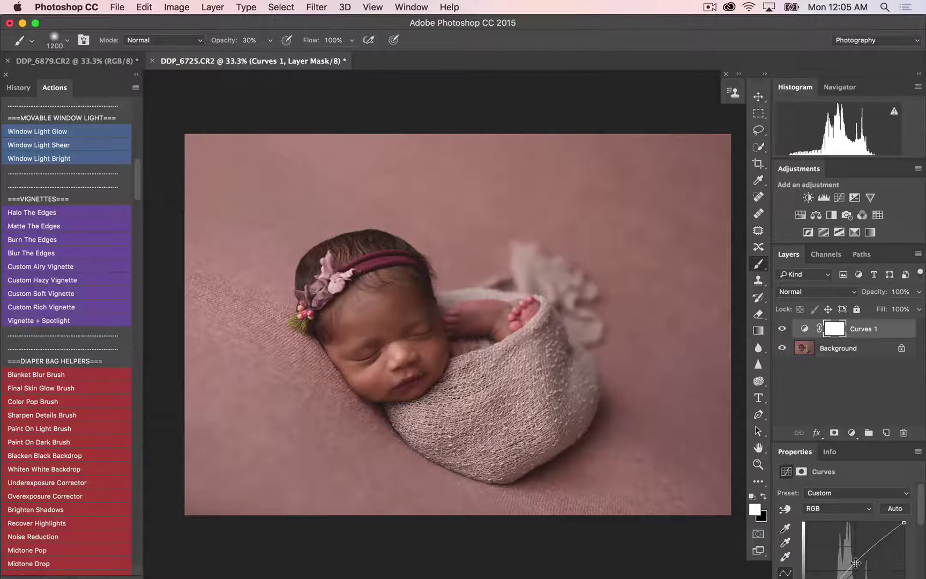
{"action": "key", "text": "super+e"}
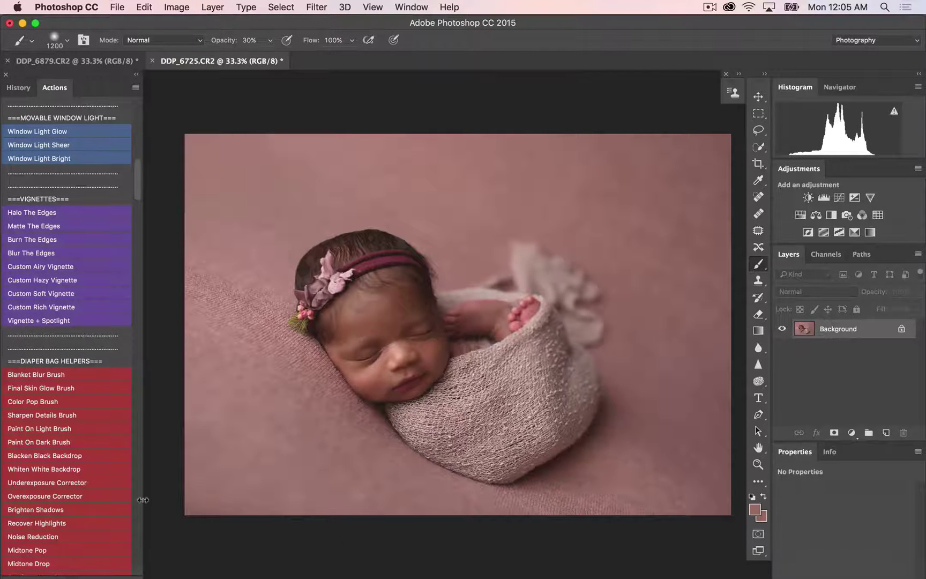
Run the Rubber Ducky {Clean Warmth} action, lower its group opacity, and merge the layers
{"action": "scroll", "coordinate": [102, 270], "scroll_direction": "up", "scroll_amount": 10}
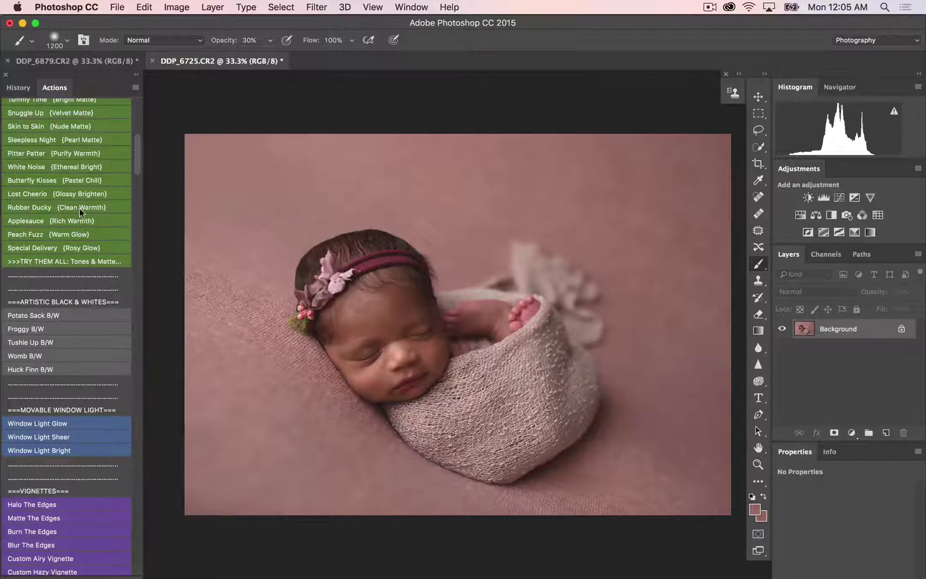
{"action": "scroll", "coordinate": [79, 208], "scroll_direction": "up", "scroll_amount": 4}
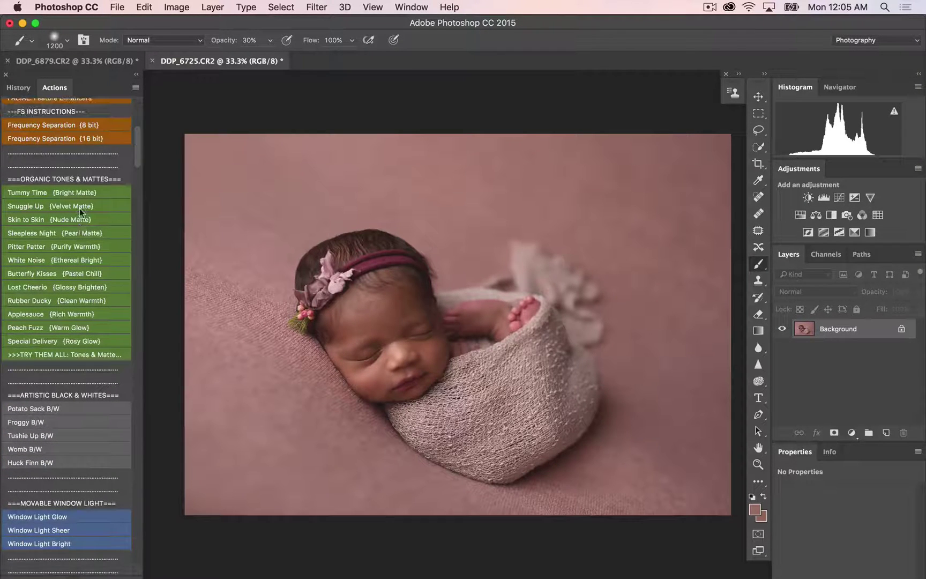
{"action": "left_click", "coordinate": [79, 301]}
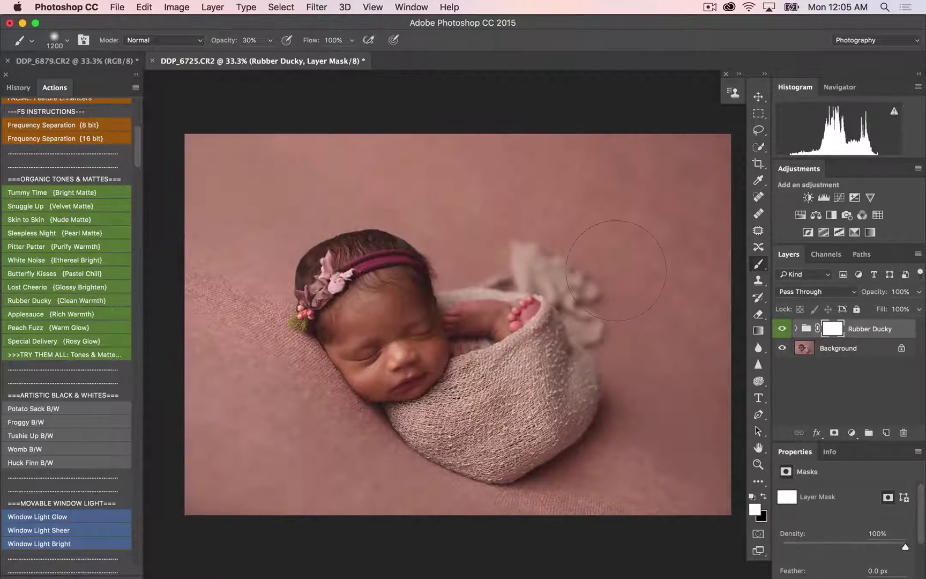
{"action": "left_click", "coordinate": [918, 292]}
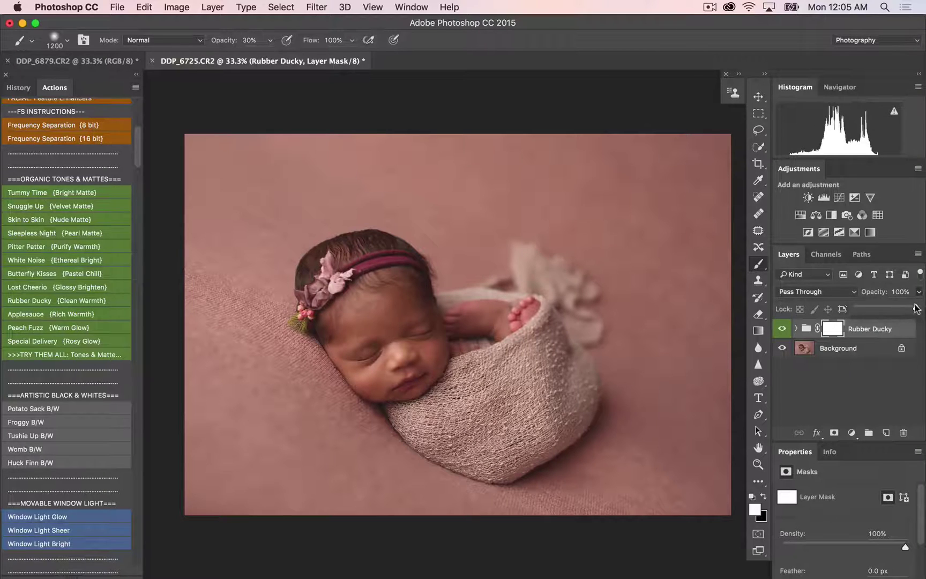
{"action": "left_click_drag", "start_coordinate": [918, 308], "coordinate": [881, 314]}
{"action": "key", "text": "shift+super+e"}
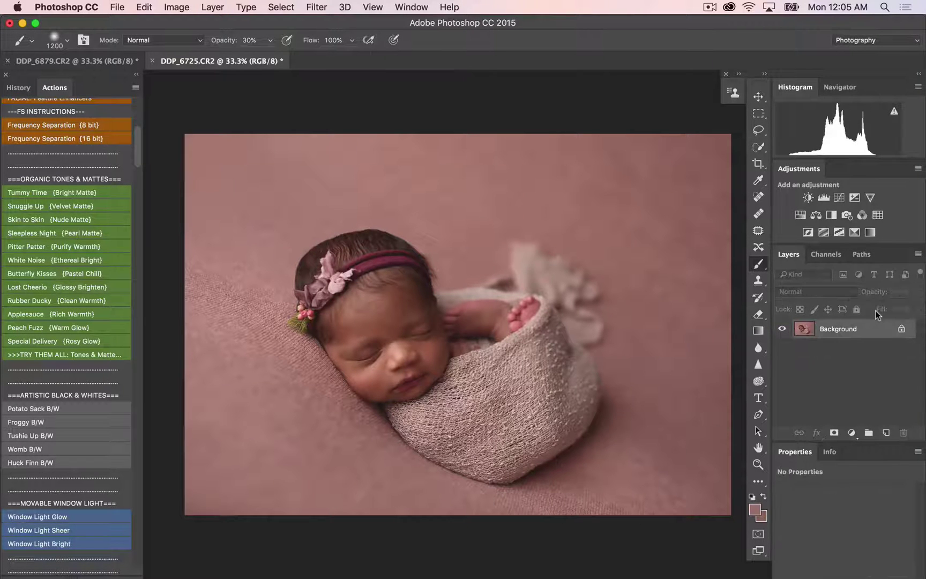
{"action": "key", "text": "super+plus"}
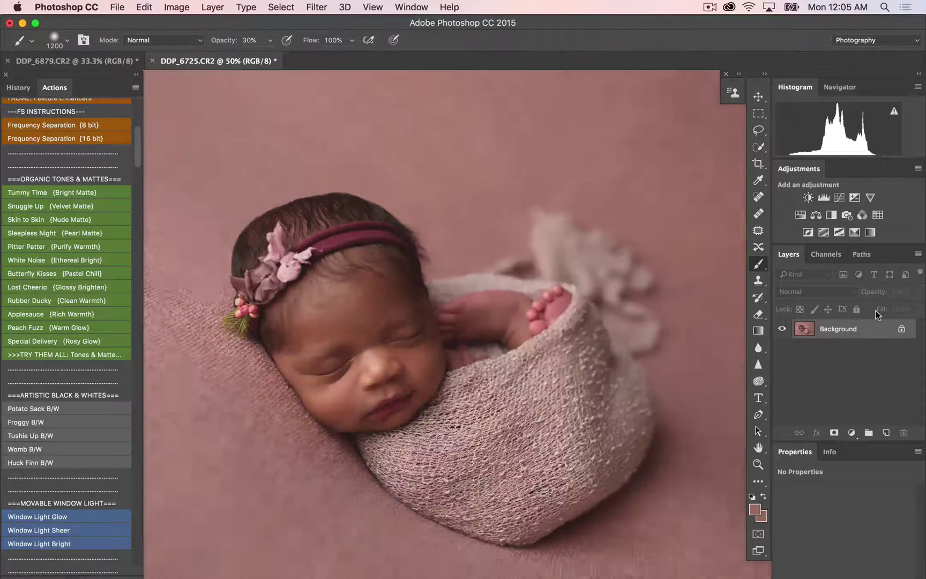
{"action": "key", "text": "super+minus"}
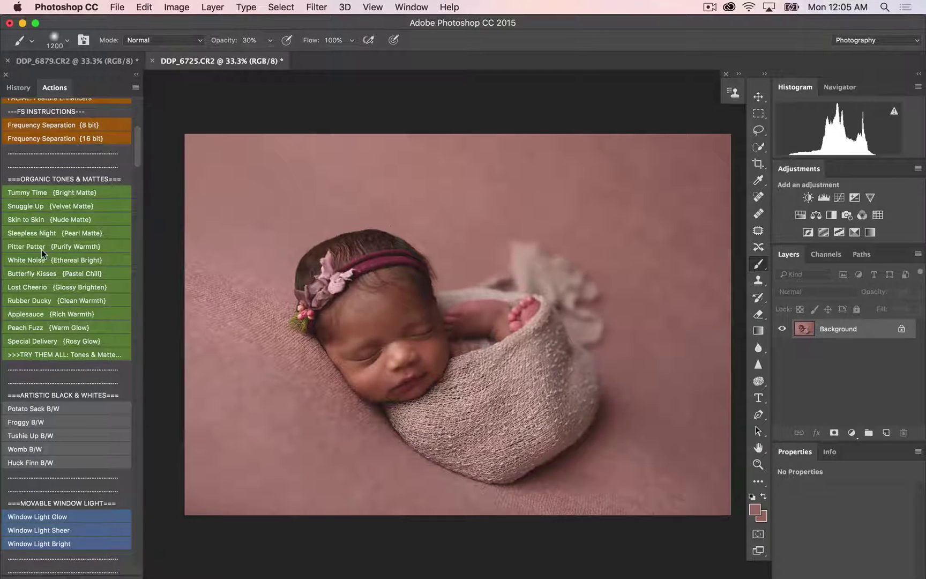
Run the Matte The Edges vignette action, set its group opacity to 32%, and compare the effect
{"action": "scroll", "coordinate": [61, 293], "scroll_direction": "down", "scroll_amount": 12}
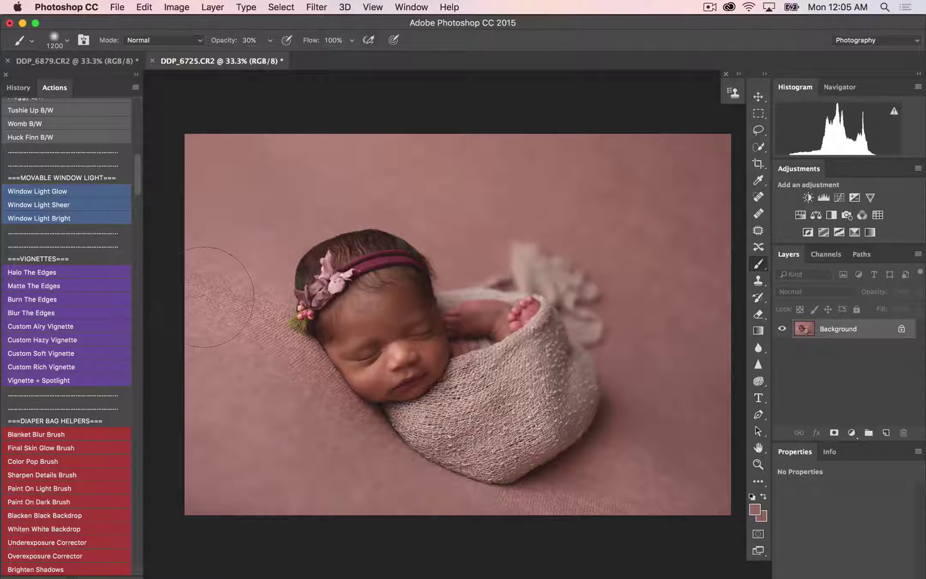
{"action": "left_click", "coordinate": [60, 288]}
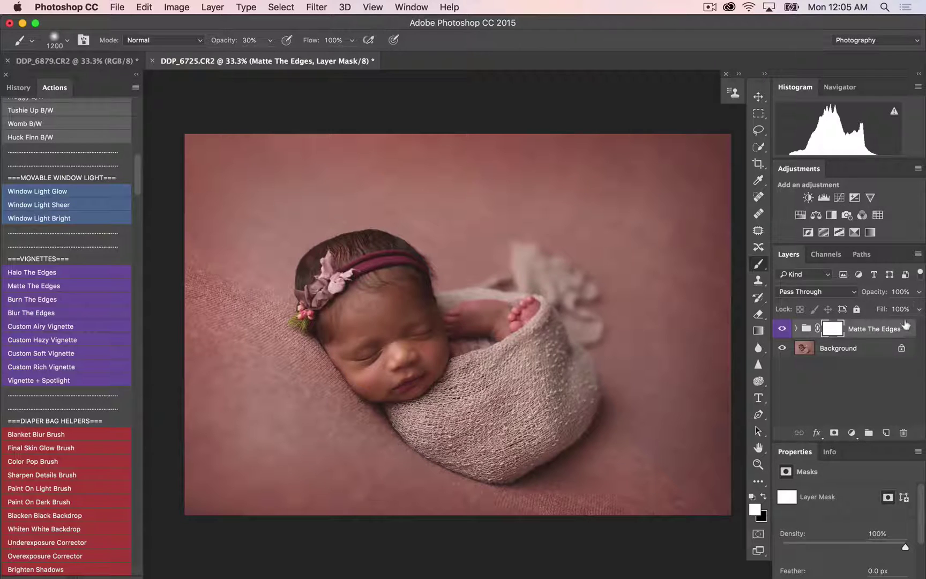
{"action": "left_click", "coordinate": [919, 292]}
{"action": "left_click_drag", "start_coordinate": [917, 308], "coordinate": [877, 307]}
{"action": "left_click", "coordinate": [783, 330]}
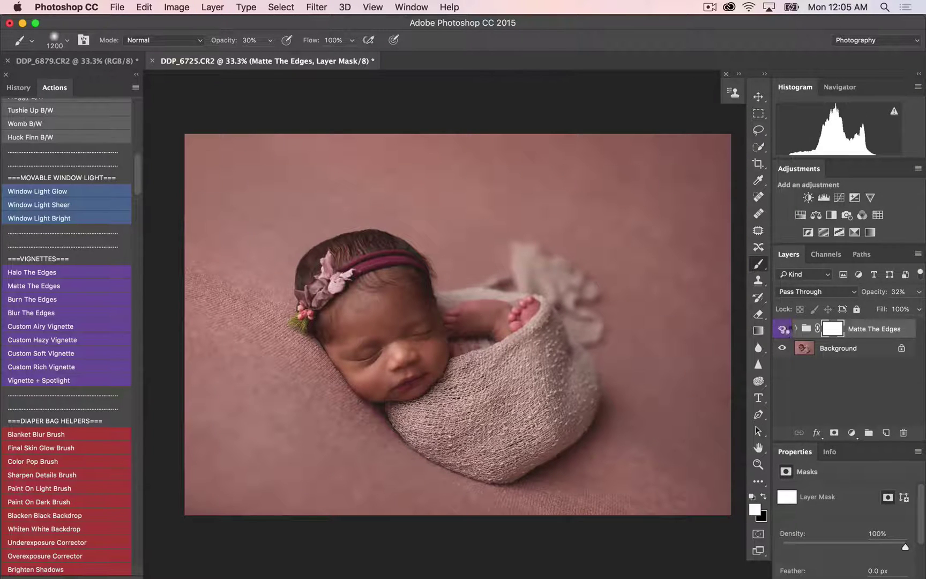
Merge the Matte The Edges group, run the Custom Rich Vignette action with grey 808080, set its layer opacity to 30%, and merge it
{"action": "key", "text": "Delete"}
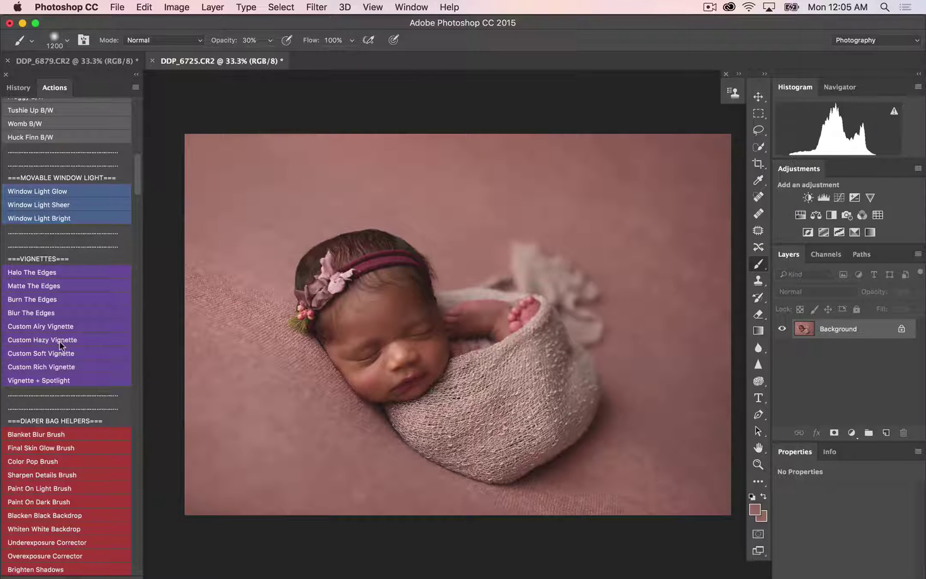
{"action": "left_click", "coordinate": [60, 367]}
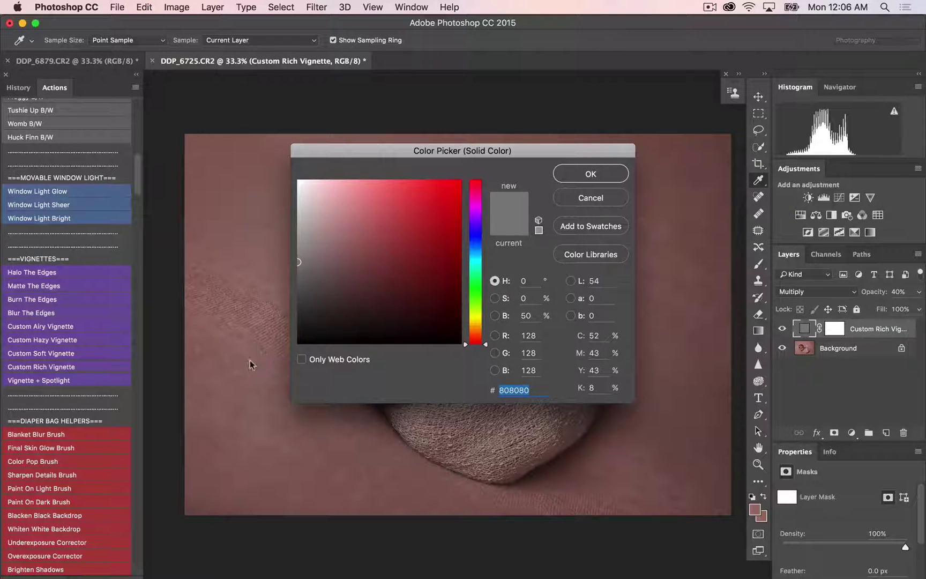
{"action": "left_click", "coordinate": [580, 170]}
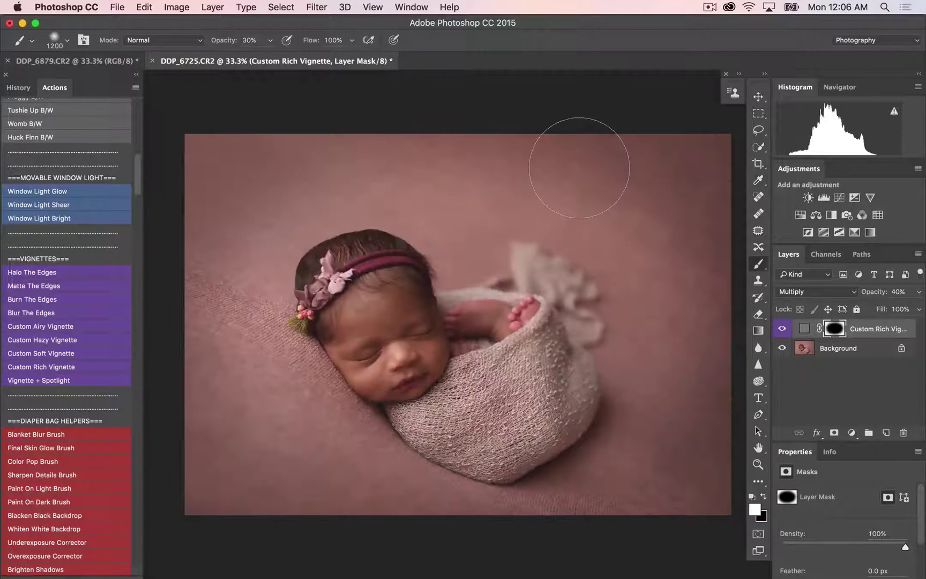
{"action": "left_click", "coordinate": [783, 329]}
{"action": "left_click", "coordinate": [783, 330]}
{"action": "left_click", "coordinate": [917, 293]}
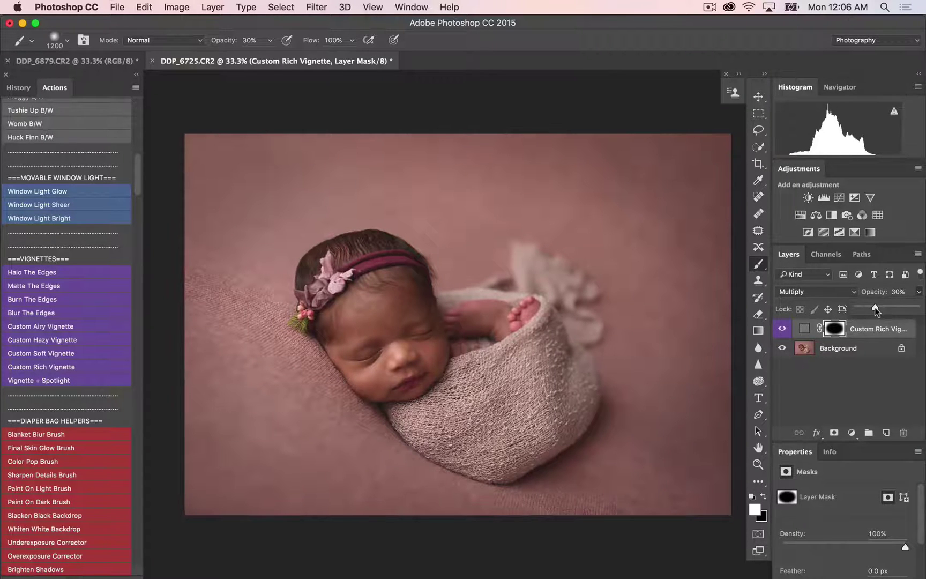
{"action": "key", "text": "super+e"}
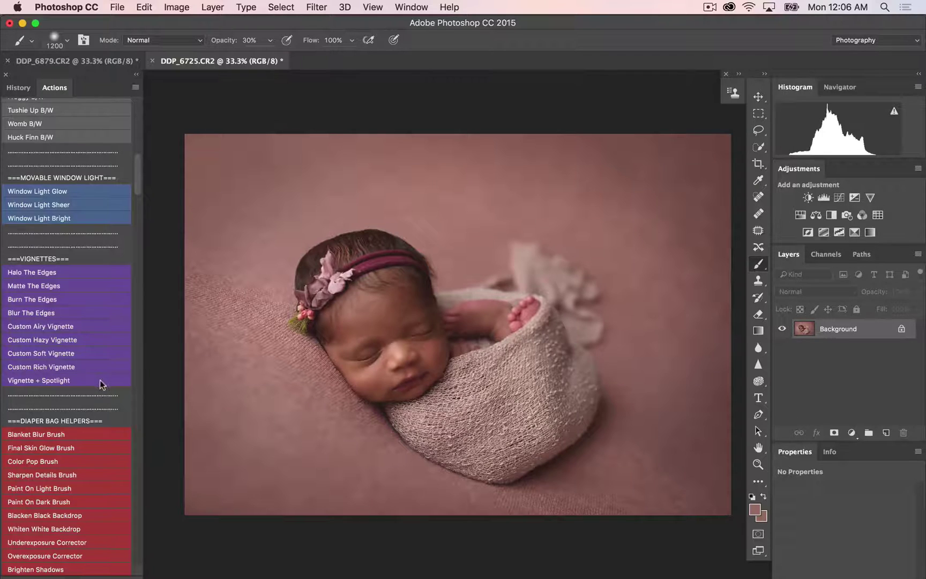
Run the Sharpen for Print {Subtle} action, lower its group opacity, and merge the visible layers
{"action": "scroll", "coordinate": [100, 384], "scroll_direction": "down", "scroll_amount": 10}
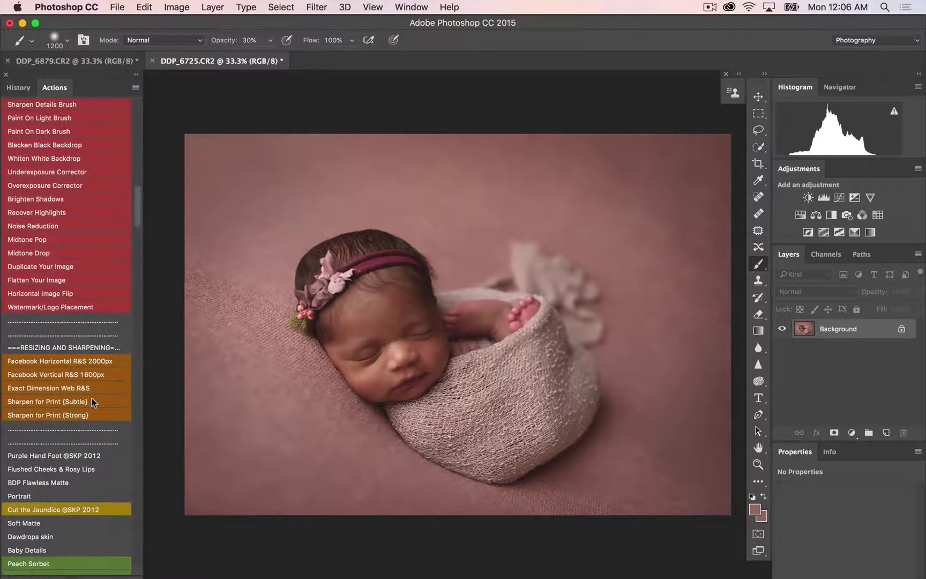
{"action": "left_click", "coordinate": [92, 400]}
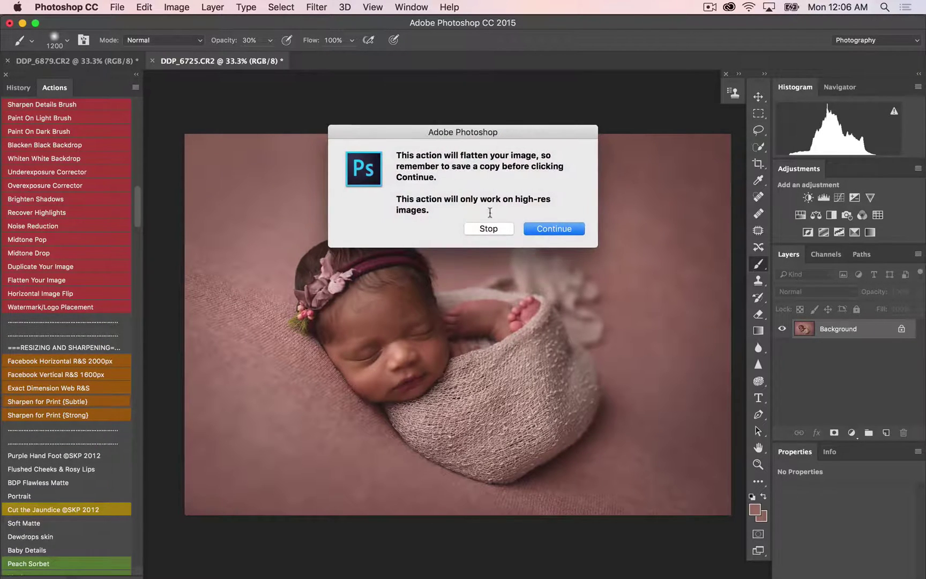
{"action": "left_click", "coordinate": [553, 234]}
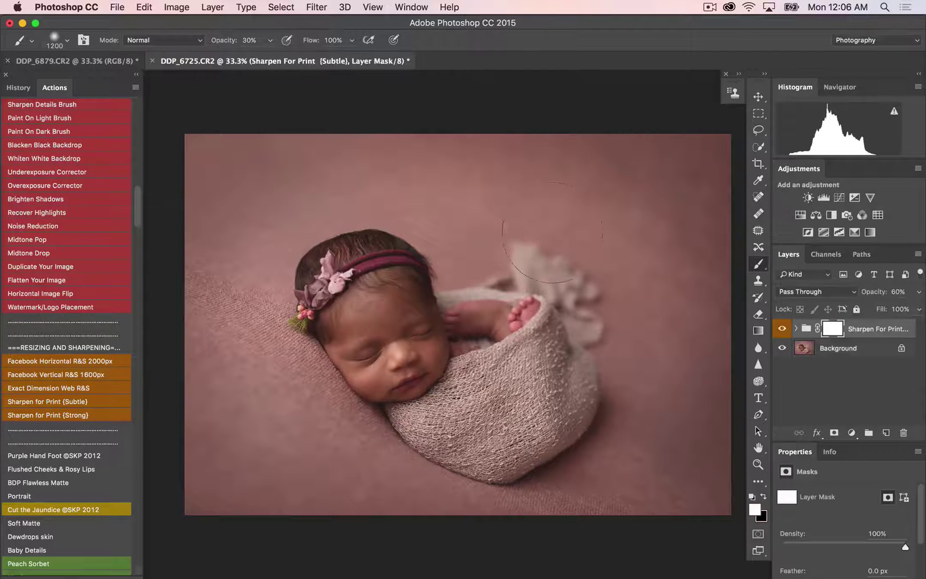
{"action": "left_click", "coordinate": [917, 293]}
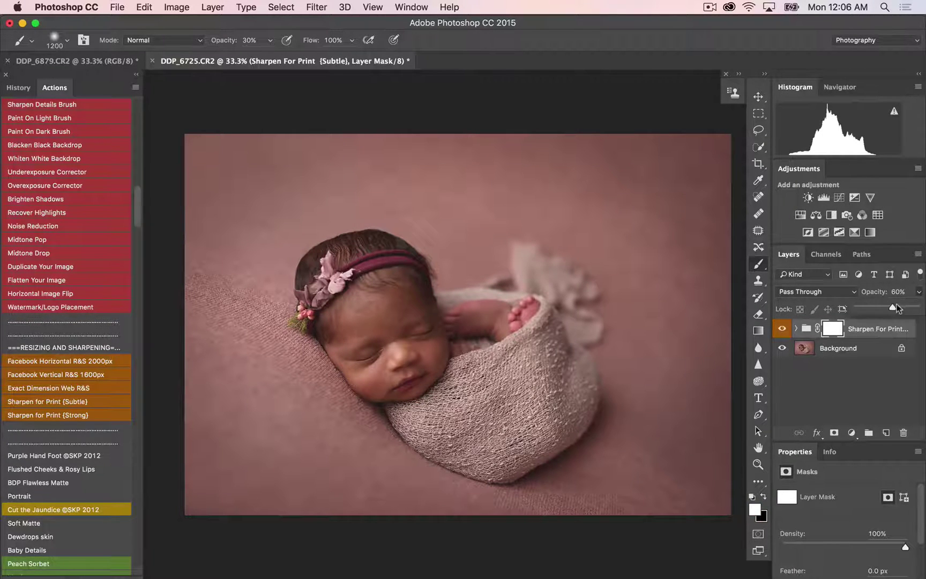
{"action": "left_click_drag", "start_coordinate": [894, 309], "coordinate": [885, 311]}
{"action": "left_click_drag", "start_coordinate": [877, 307], "coordinate": [876, 309]}
{"action": "key", "text": "super+shift+e"}
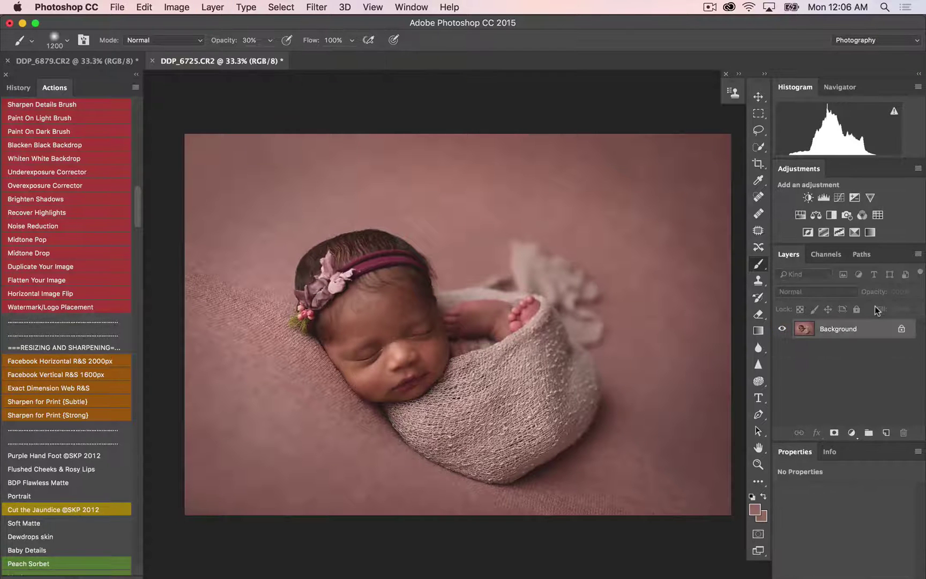
Compare the finished edit with the original DDP_6725.CR2 snapshot, and return to the final Merge Visible history state
{"action": "key", "text": "super+equal"}
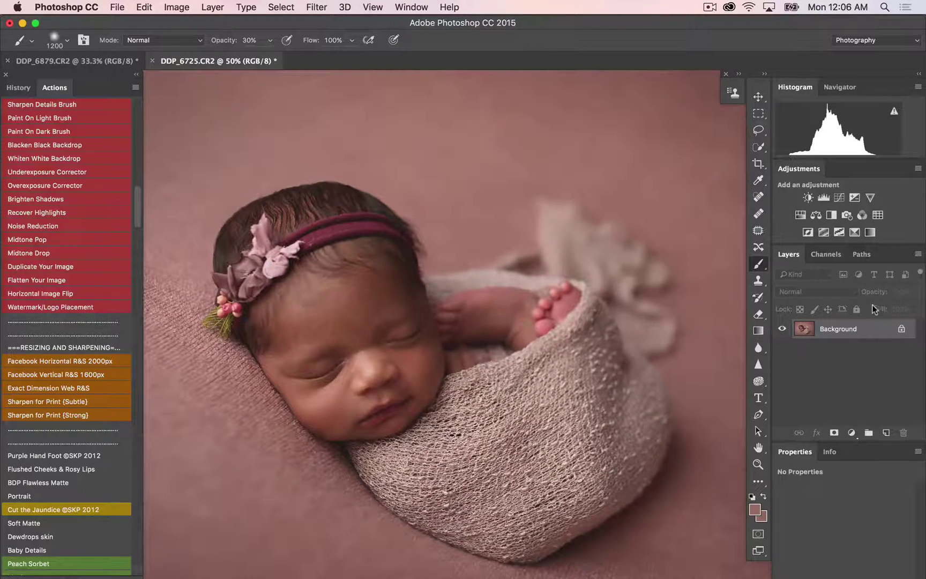
{"action": "left_click", "coordinate": [24, 88]}
{"action": "scroll", "coordinate": [94, 129], "scroll_direction": "up", "scroll_amount": 10}
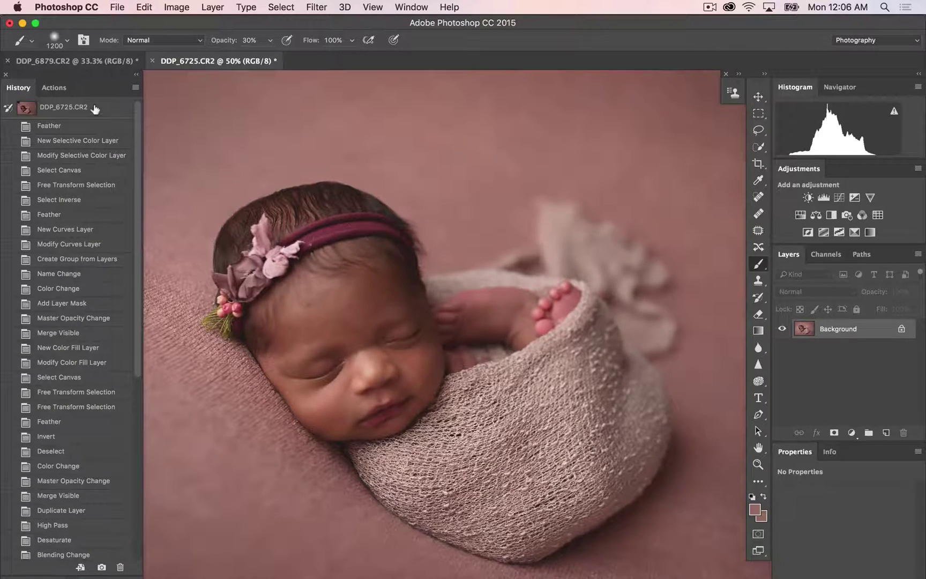
{"action": "left_click", "coordinate": [94, 108]}
{"action": "key", "text": "super+minus"}
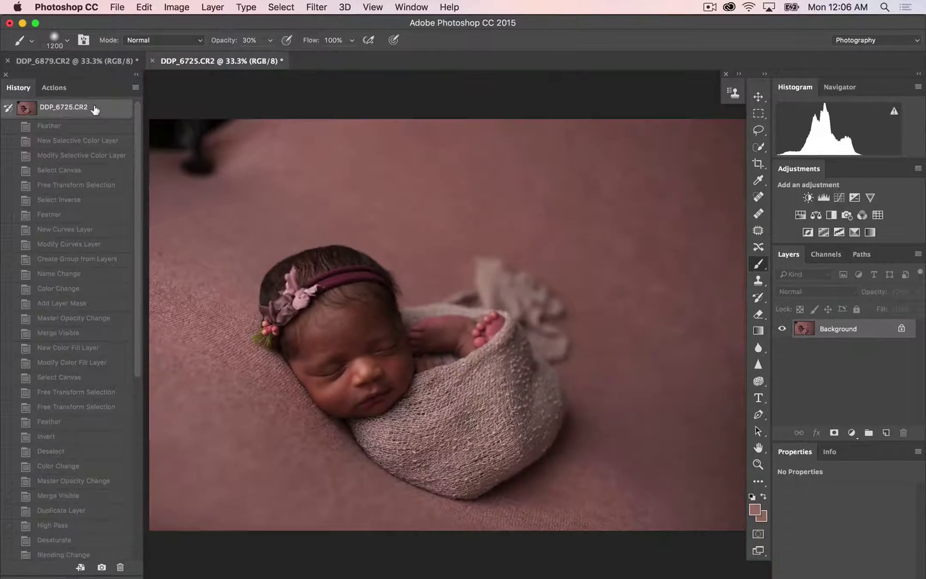
{"action": "scroll", "coordinate": [64, 394], "scroll_direction": "down", "scroll_amount": 8}
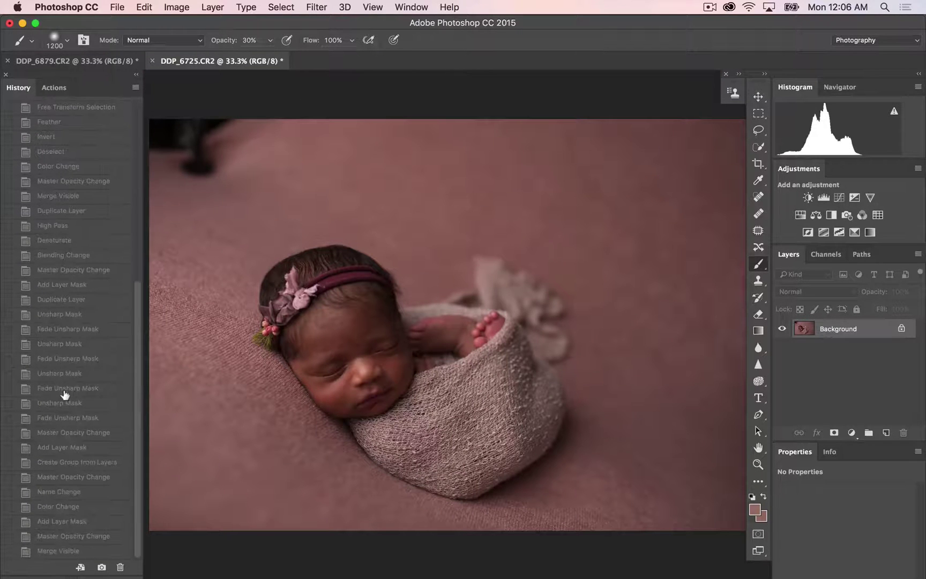
{"action": "left_click", "coordinate": [86, 552]}
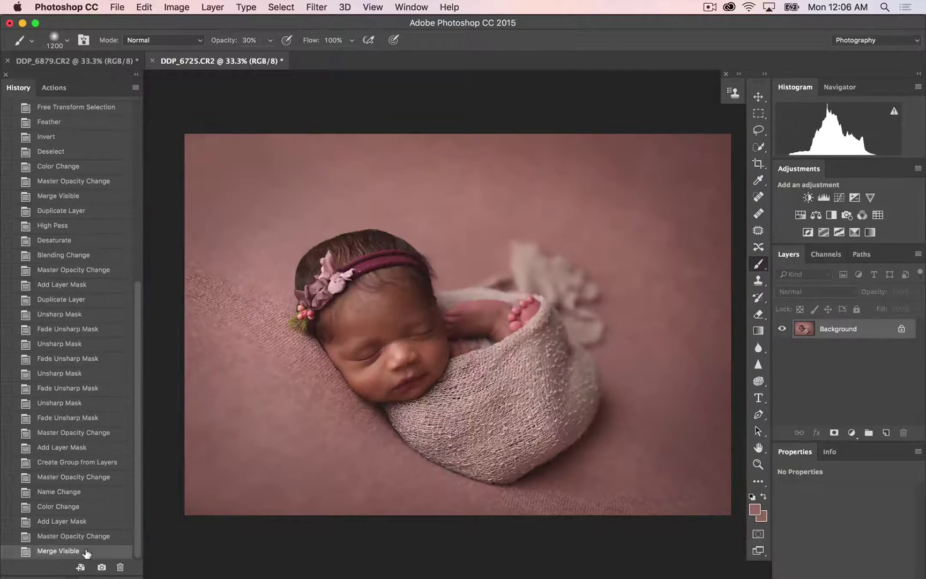
{"action": "left_click", "coordinate": [713, 10]}
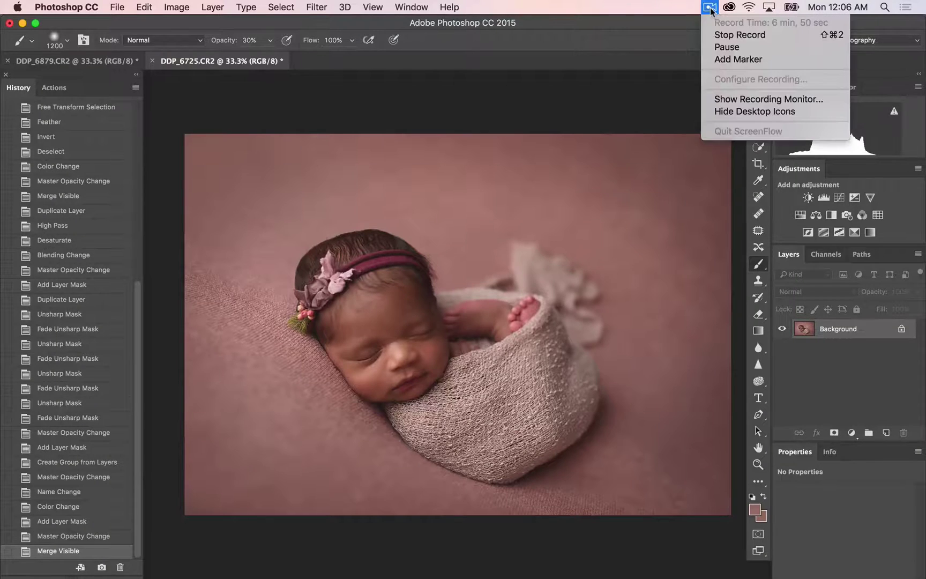